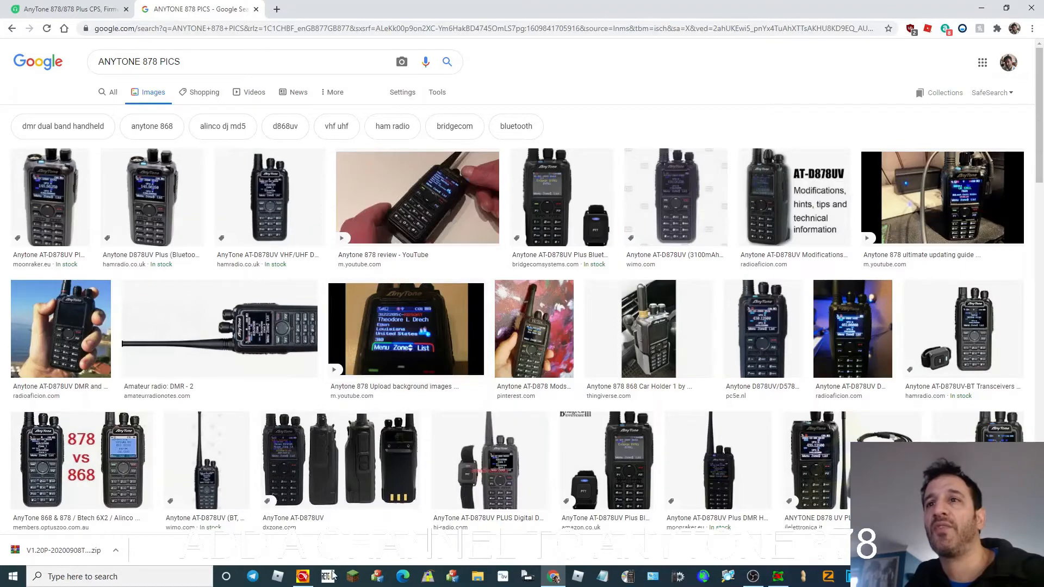
pyautogui.click(303, 580)
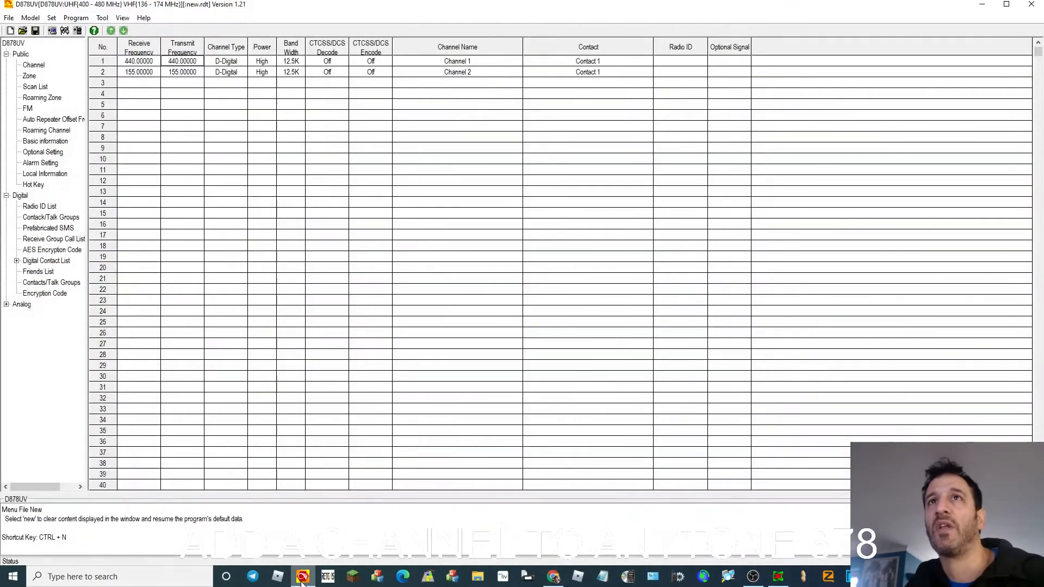
pyautogui.click(303, 581)
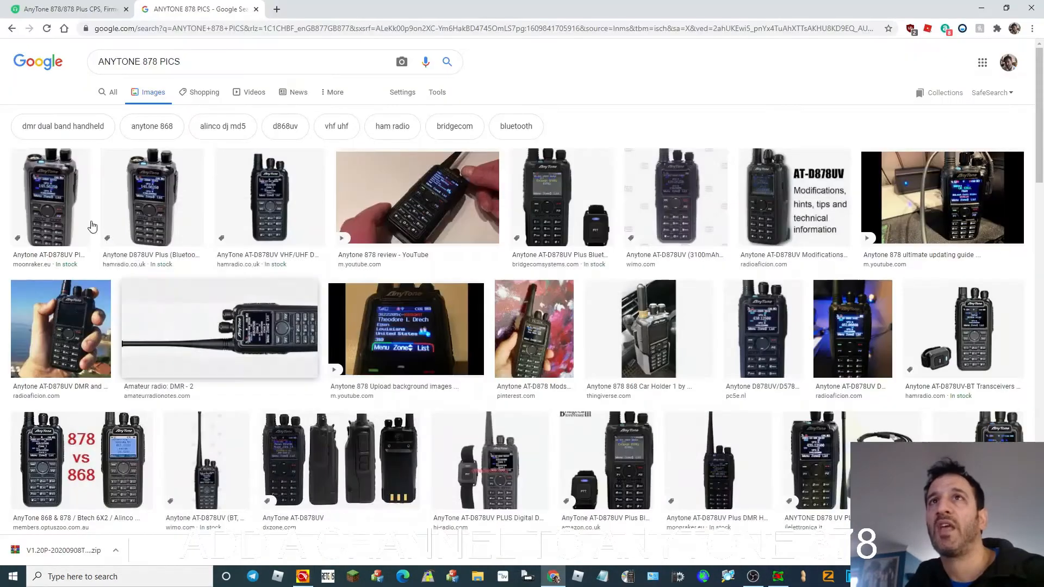
# - Download the AT-D878UV CPS and Firmware V1.20 package from the AnyTone 878/878 Plus downloads page
pyautogui.click(49, 7)
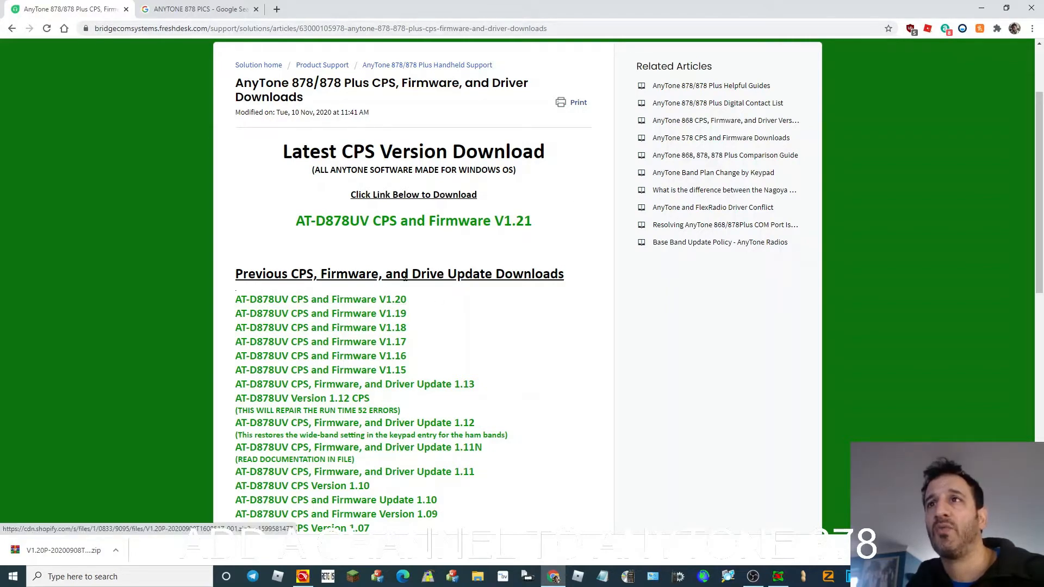
pyautogui.scroll(2, 450, 294)
pyautogui.scroll(-4, 450, 294)
pyautogui.scroll(4, 450, 294)
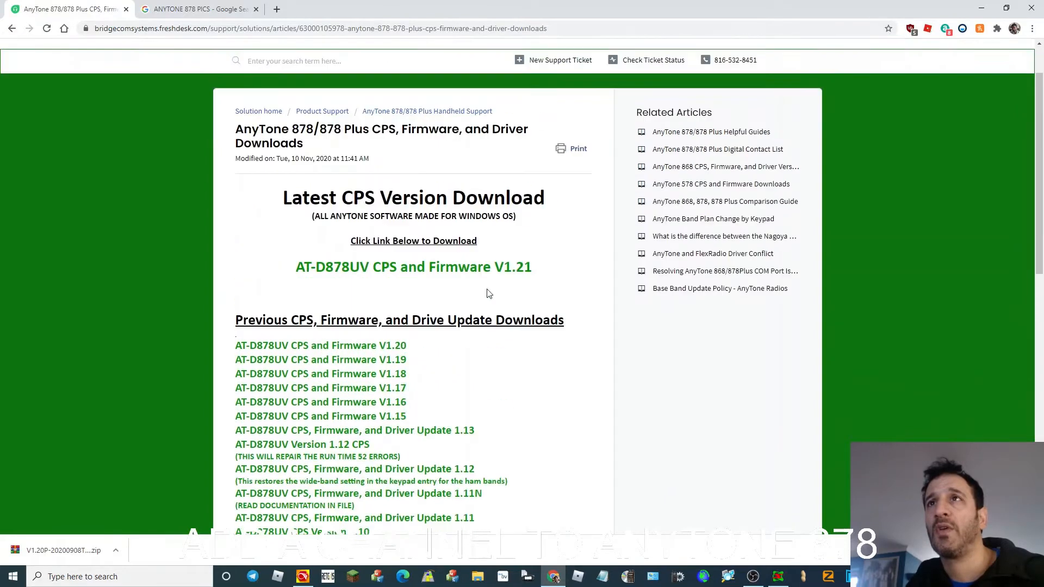
pyautogui.scroll(-4, 489, 296)
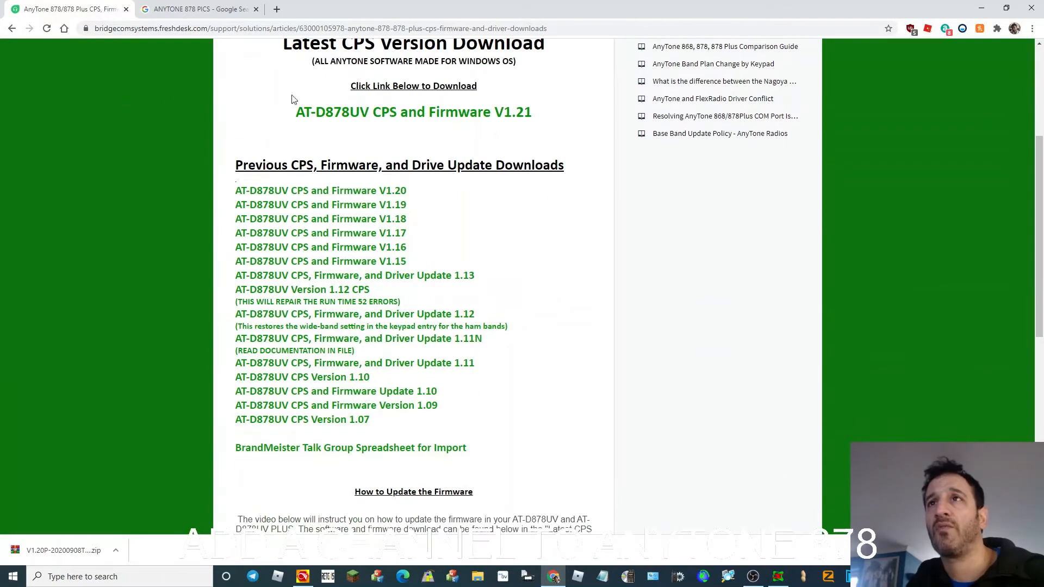
pyautogui.scroll(2, 350, 305)
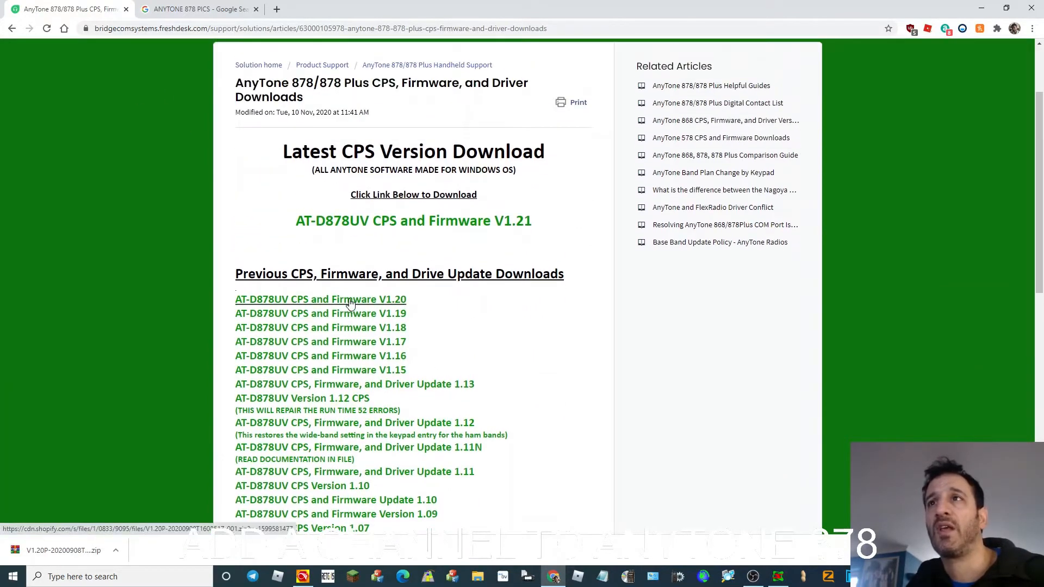
pyautogui.click(351, 304)
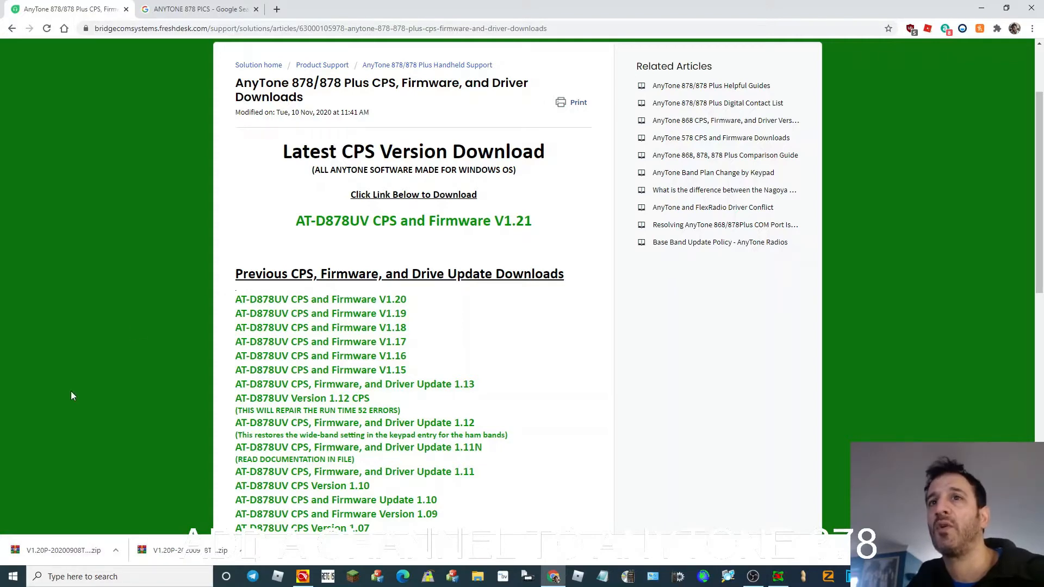
# - Switch to the D878UV programming software and enter the radio's DMR ID number in the first Radio ID List entry
pyautogui.click(302, 576)
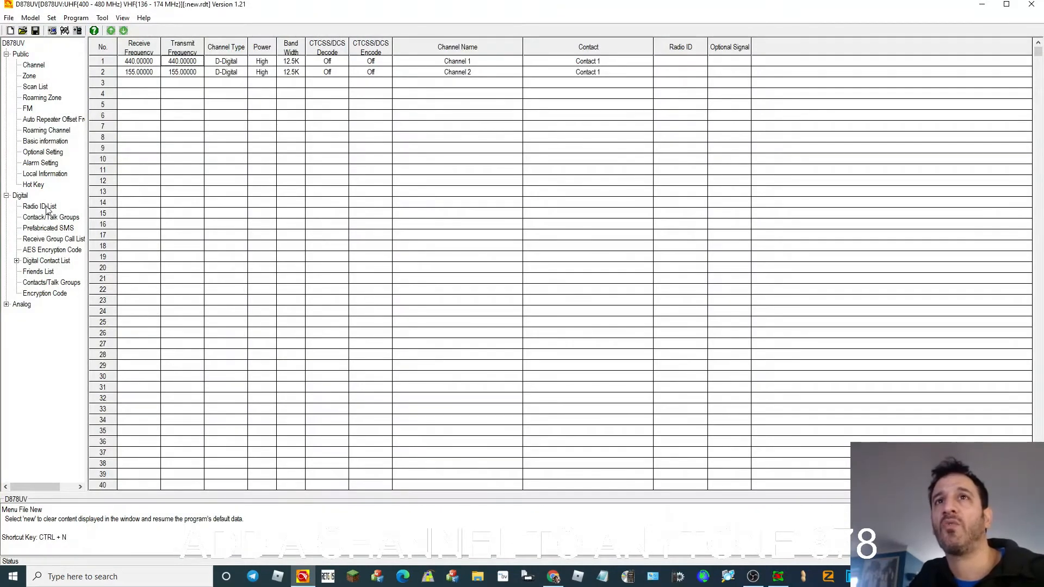
pyautogui.click(48, 207)
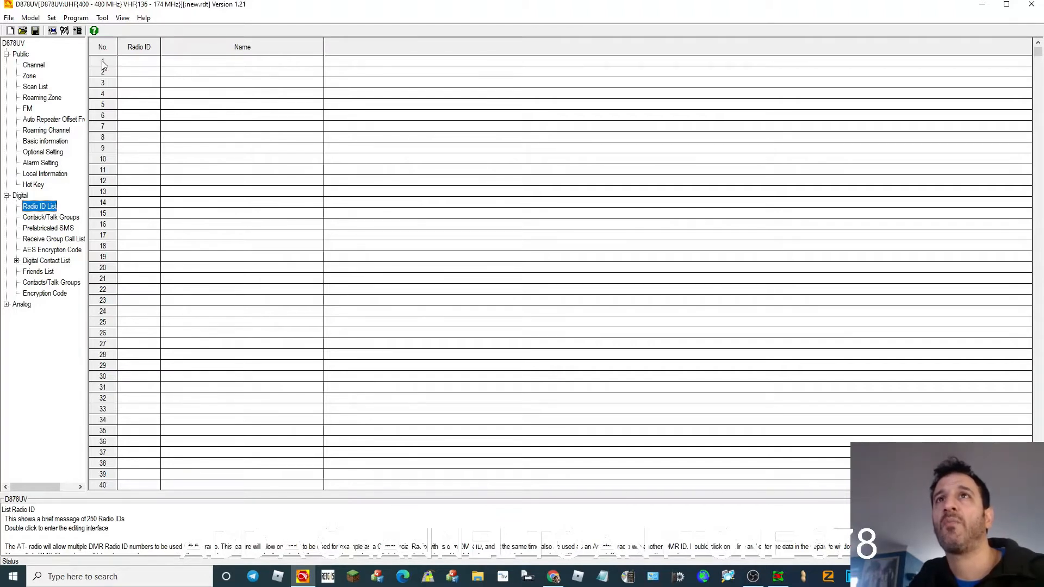
pyautogui.doubleClick(129, 60)
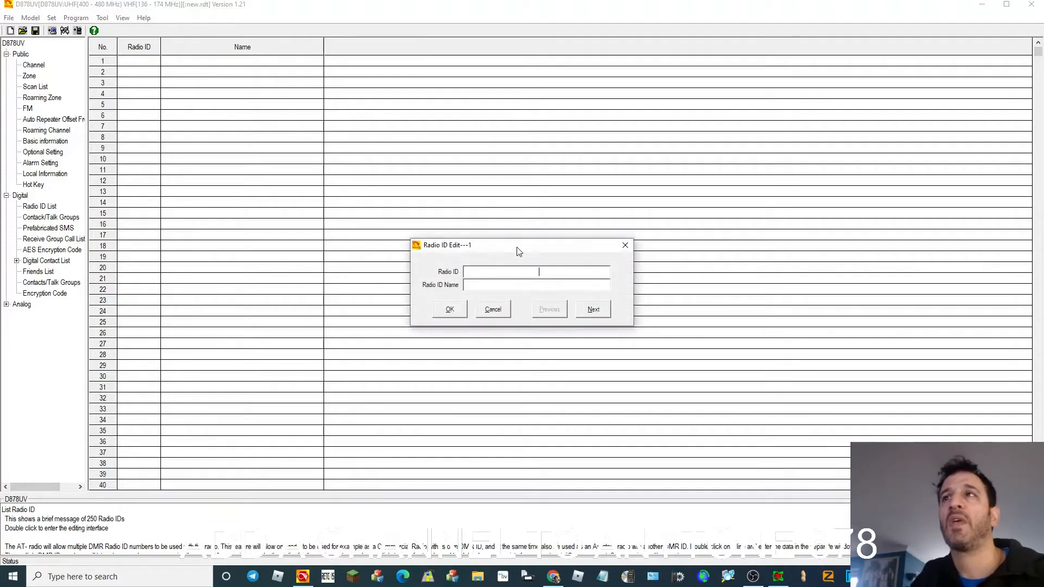
pyautogui.write('2345')
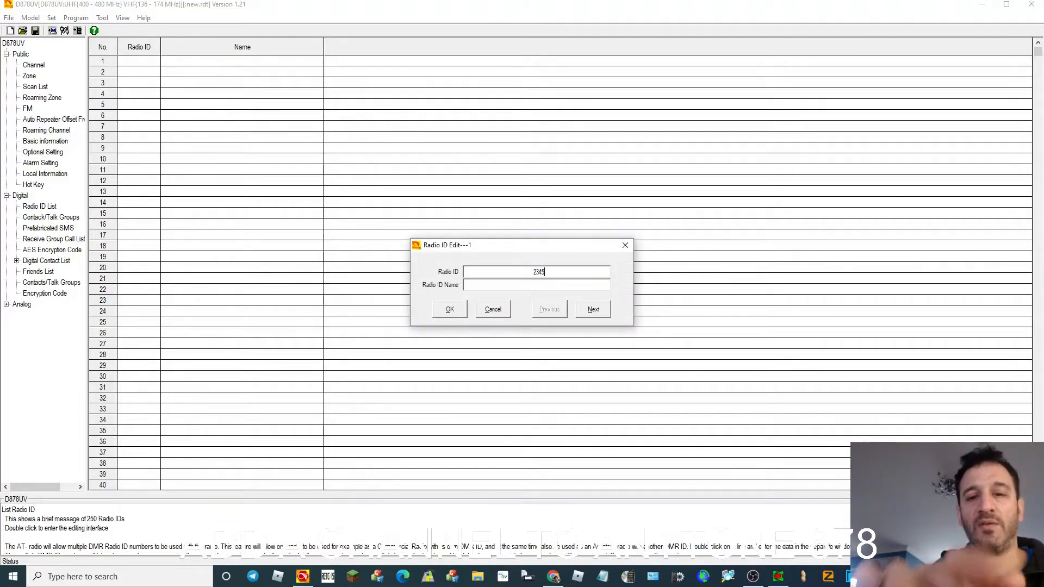
pyautogui.write('6')
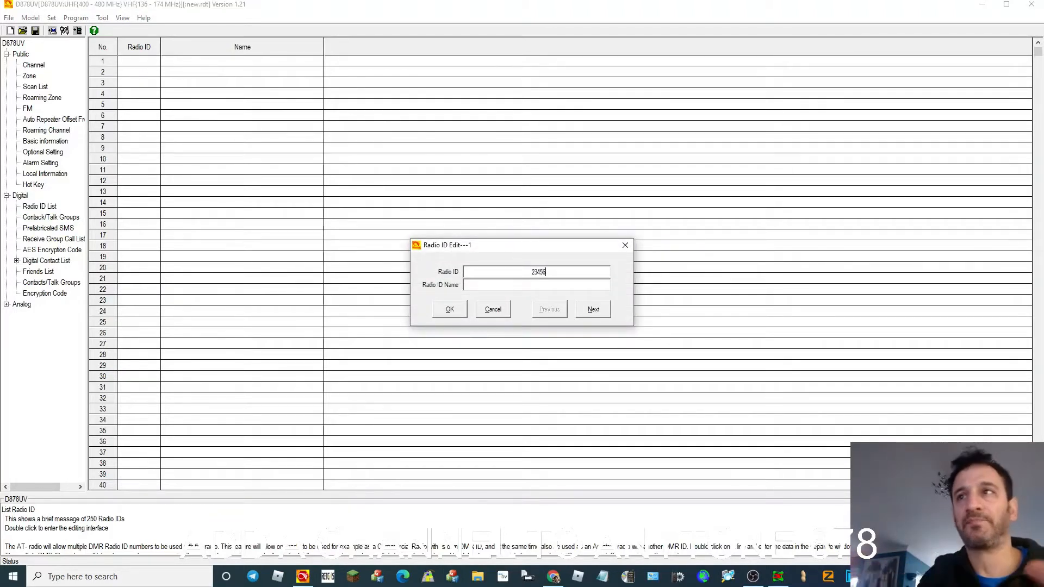
# - Replace the first radio ID entry's default name with the operator's call sign and save the entry
pyautogui.click(526, 286)
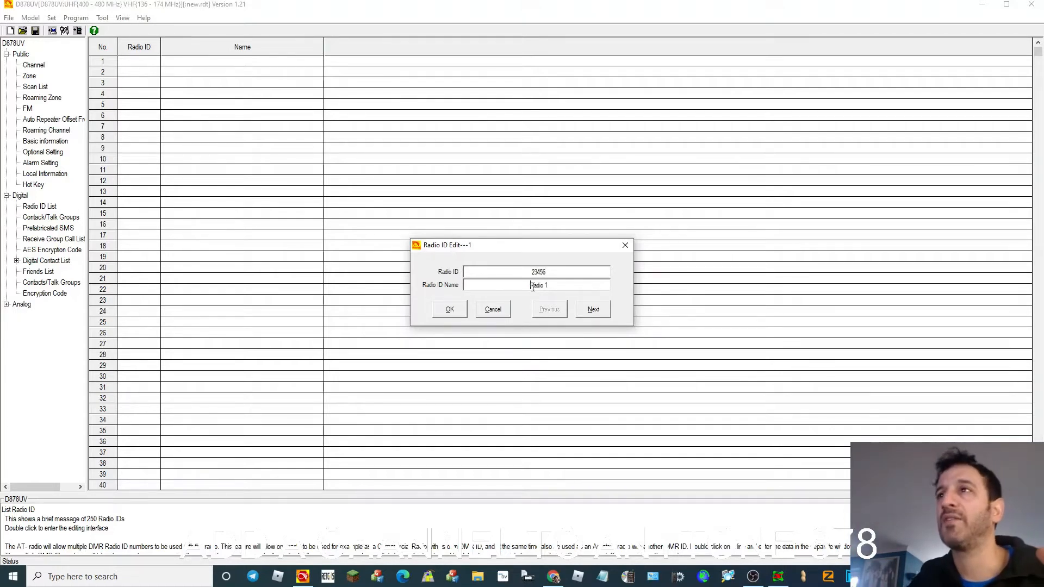
pyautogui.press('BackSpace')
pyautogui.press('BackSpace')
pyautogui.press('BackSpace')
pyautogui.press('BackSpace')
pyautogui.press('BackSpace')
pyautogui.press('BackSpace')
pyautogui.press('BackSpace')
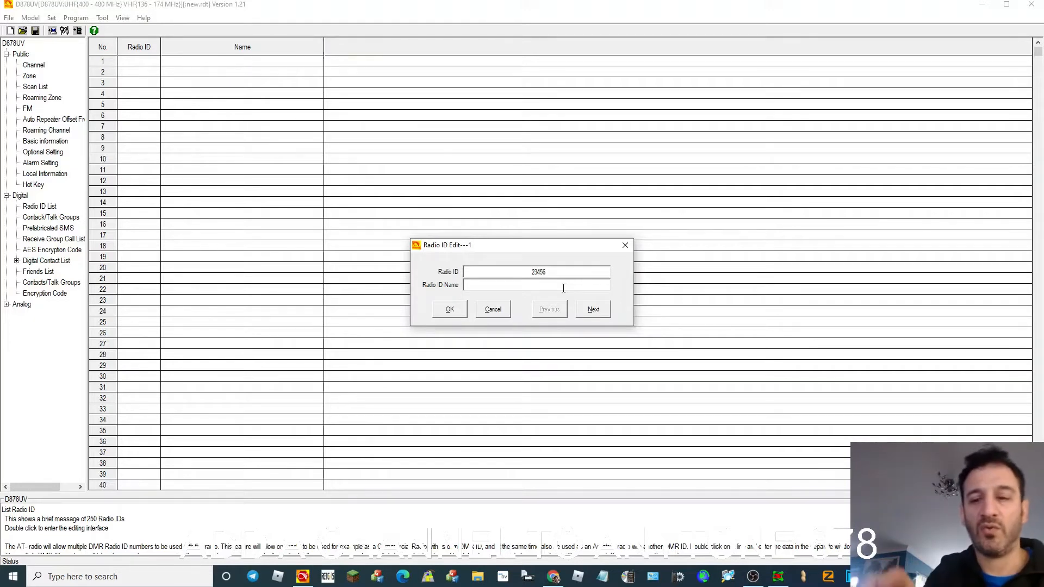
pyautogui.write('M0FXB')
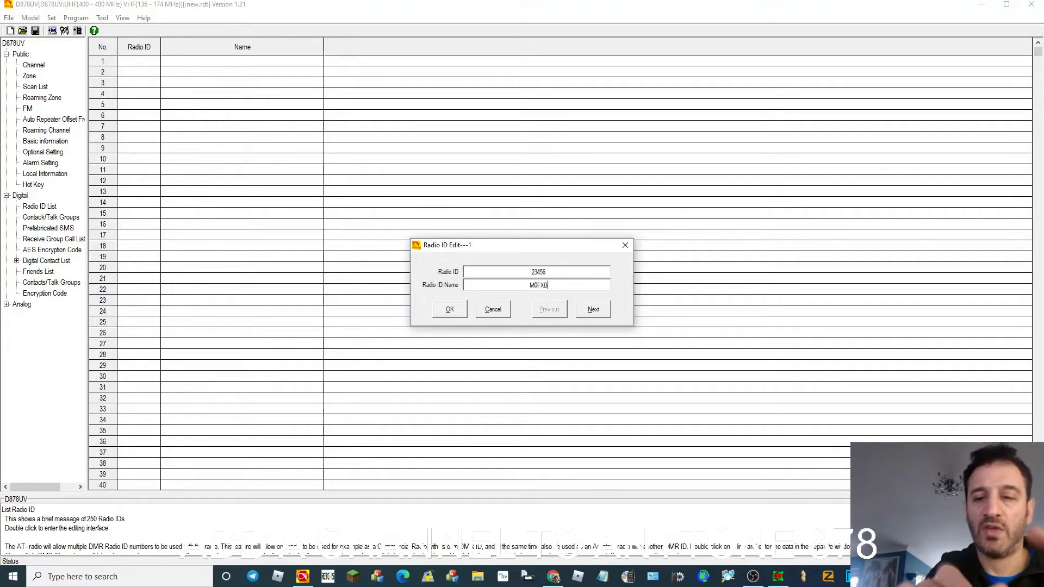
pyautogui.click(449, 310)
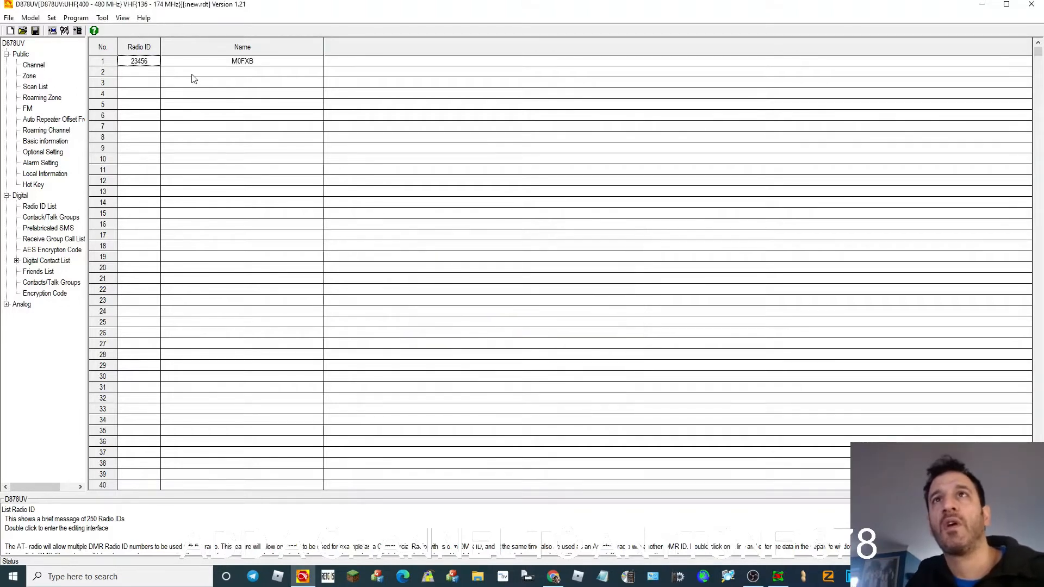
# - Rename channel 1 as MY HOME HOTSPOT and set its transmit power to Low
pyautogui.click(35, 68)
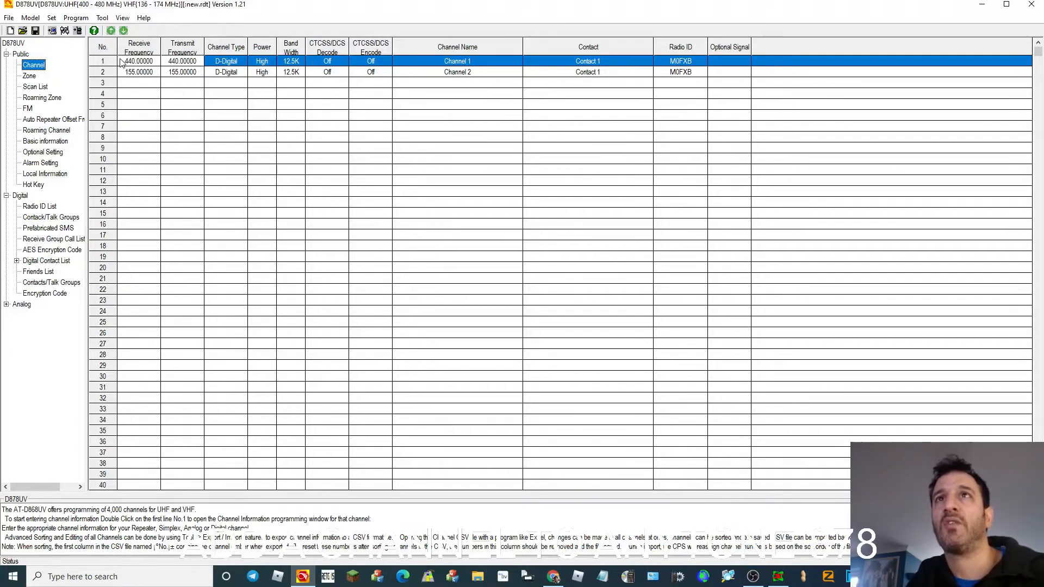
pyautogui.doubleClick(320, 63)
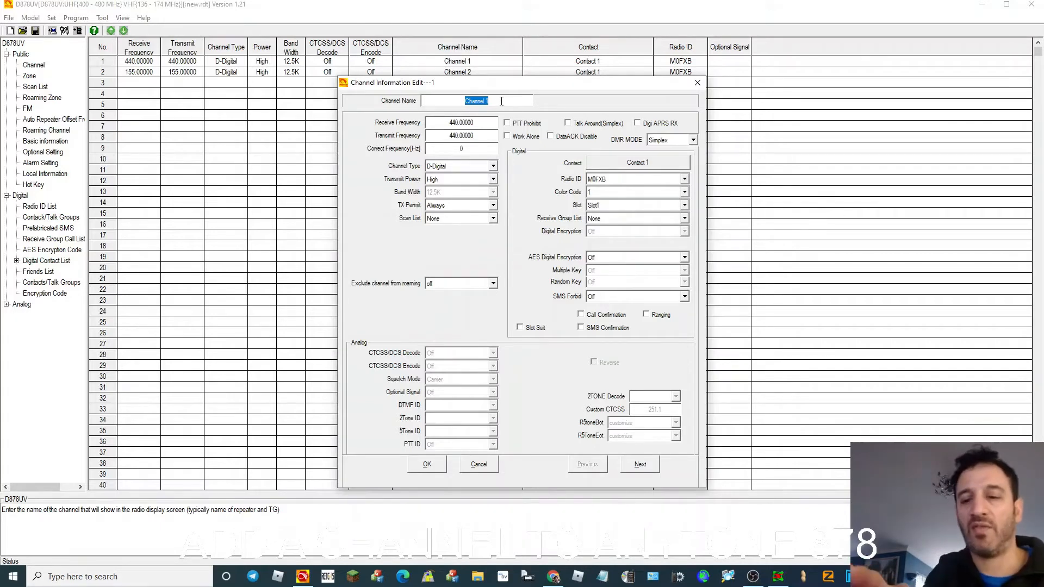
pyautogui.write('MY HO')
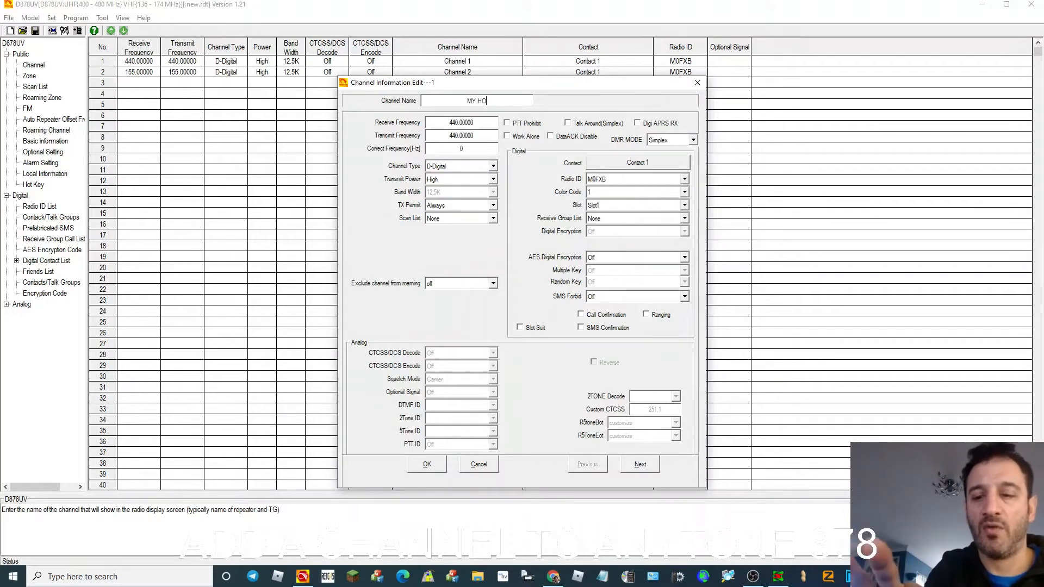
pyautogui.write('ME H')
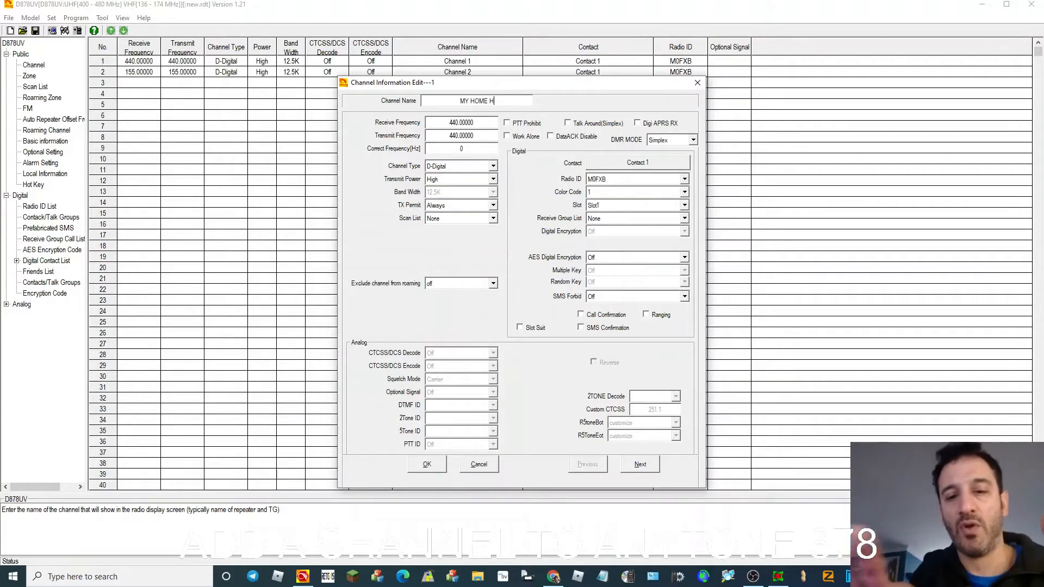
pyautogui.write('OTSPOT')
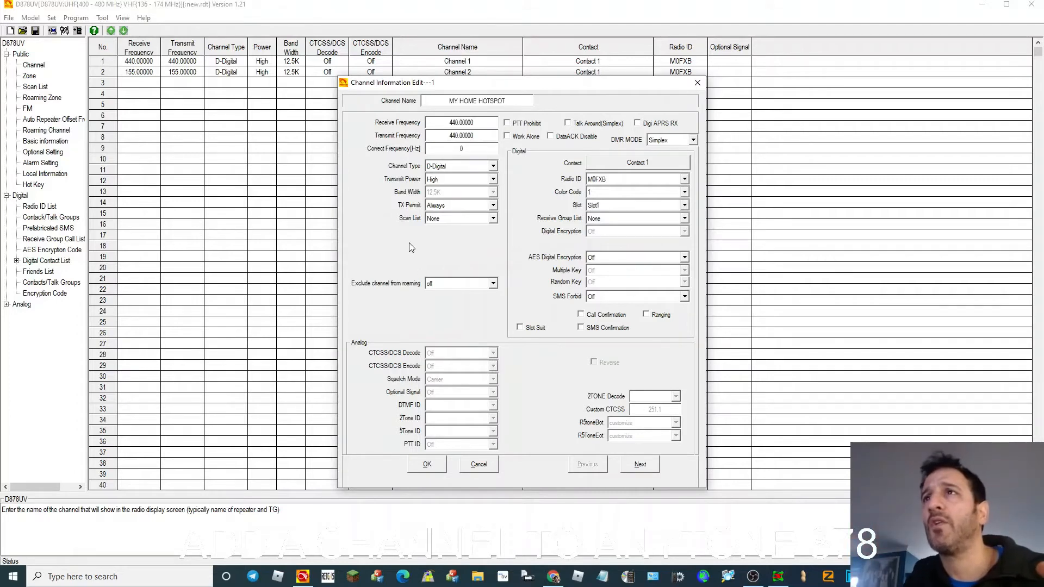
pyautogui.click(493, 179)
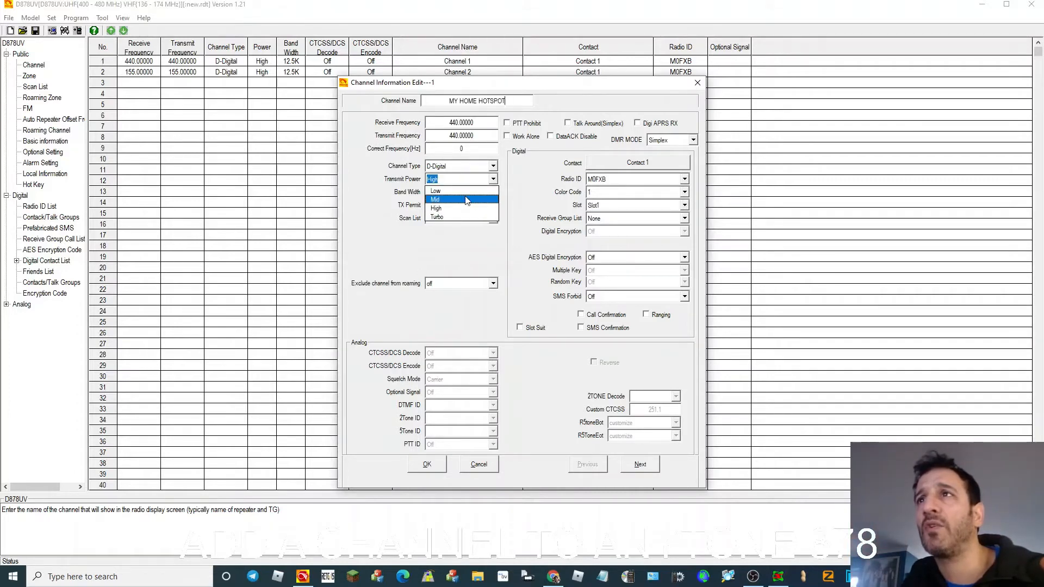
pyautogui.click(472, 191)
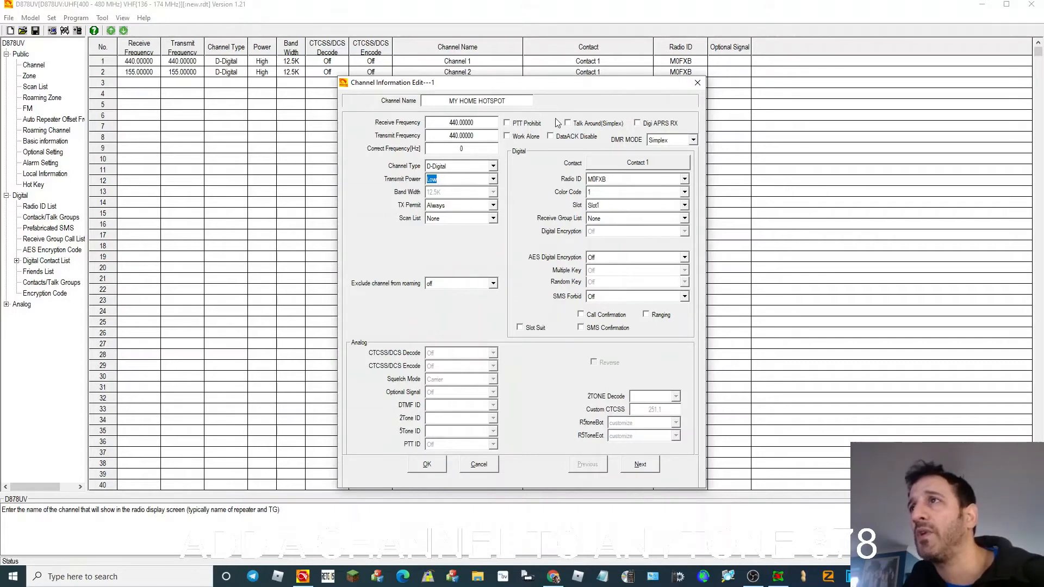
pyautogui.click(426, 465)
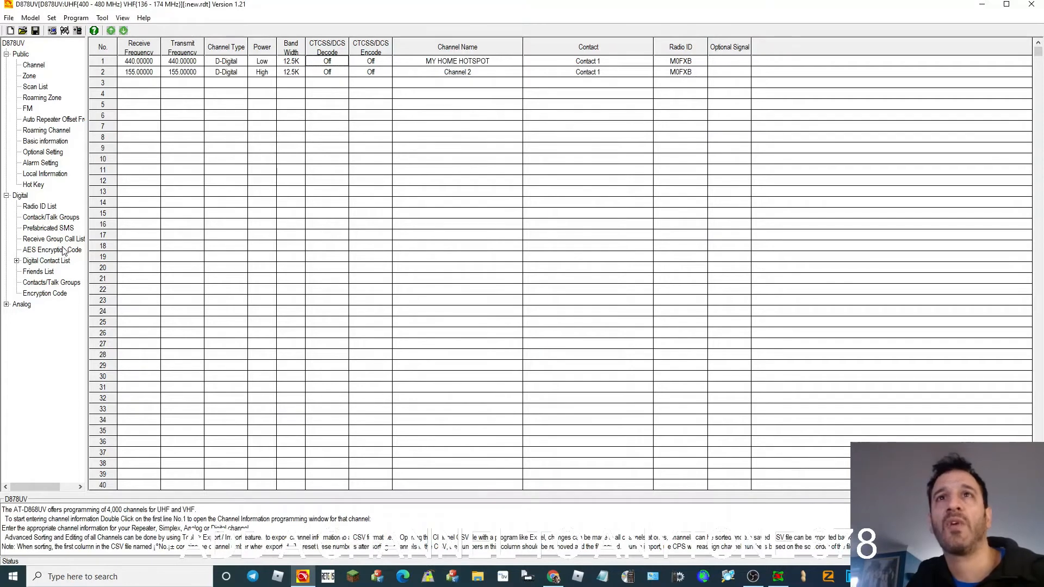
# - Rename the first digital talk group as WORLDWIDE 91 and set its TG/DMR ID to 91
pyautogui.click(44, 217)
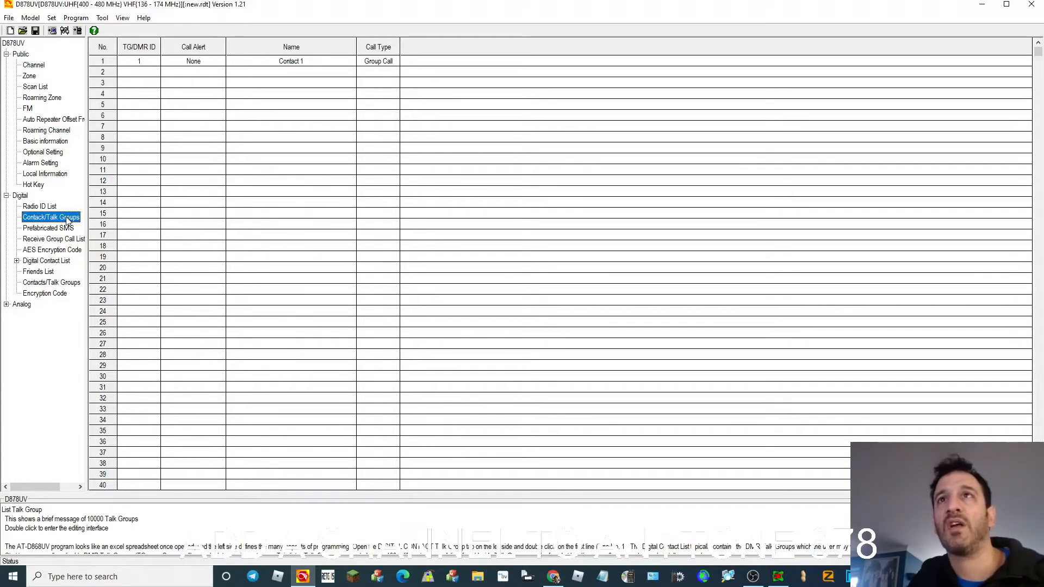
pyautogui.doubleClick(281, 65)
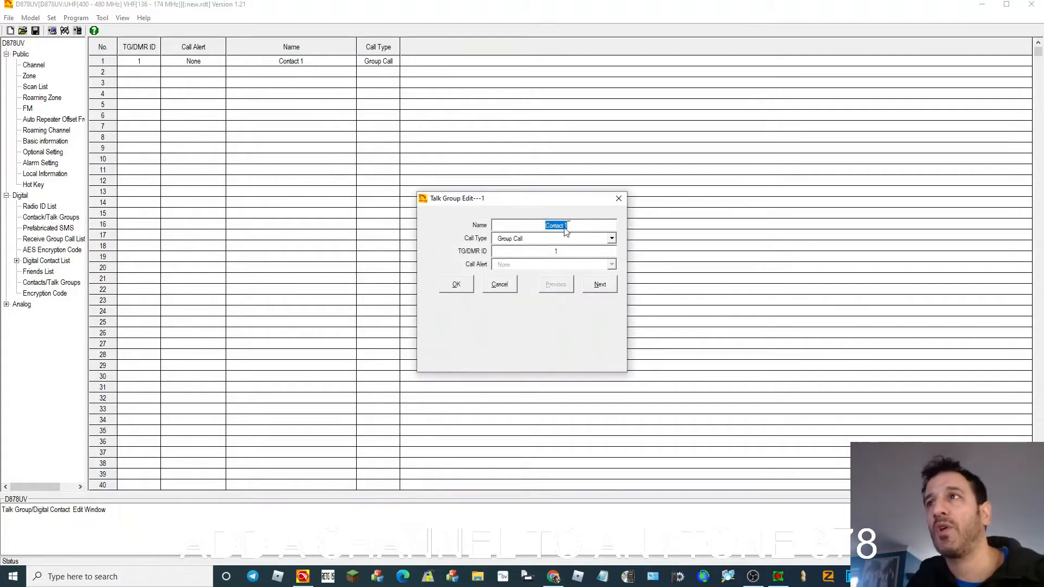
pyautogui.write('WORLD')
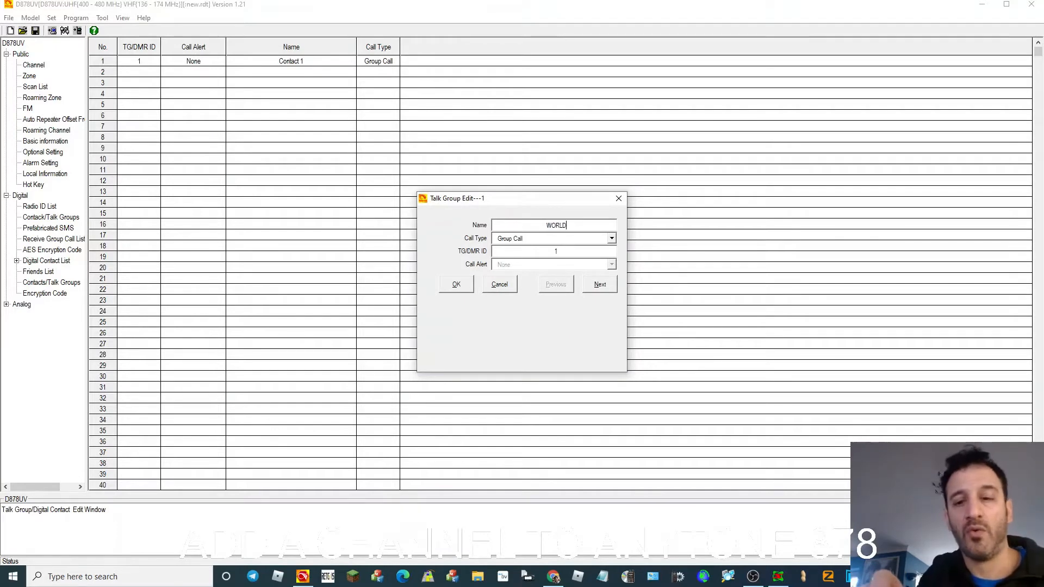
pyautogui.write('WIDE')
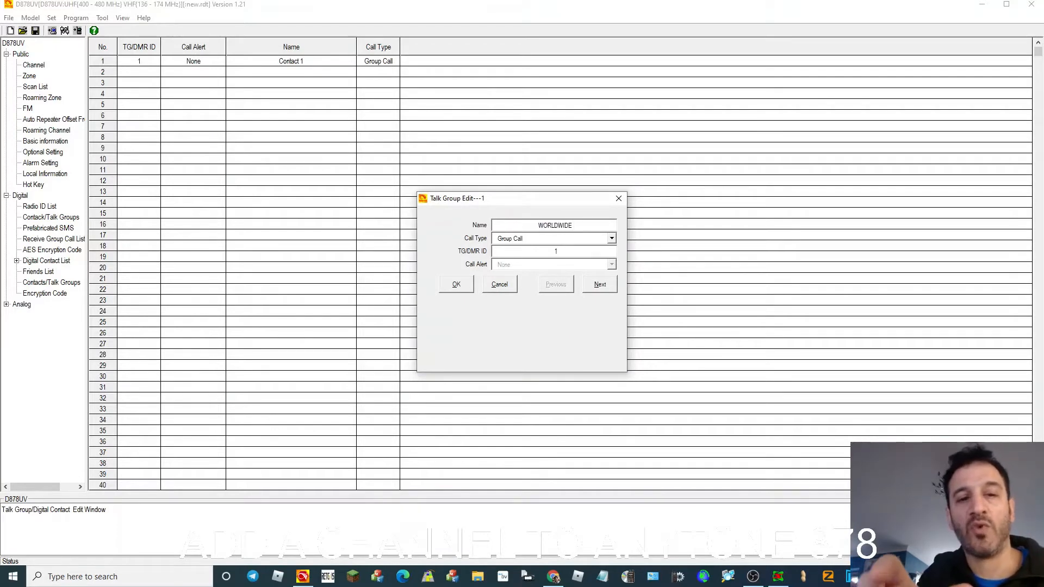
pyautogui.write(' 91')
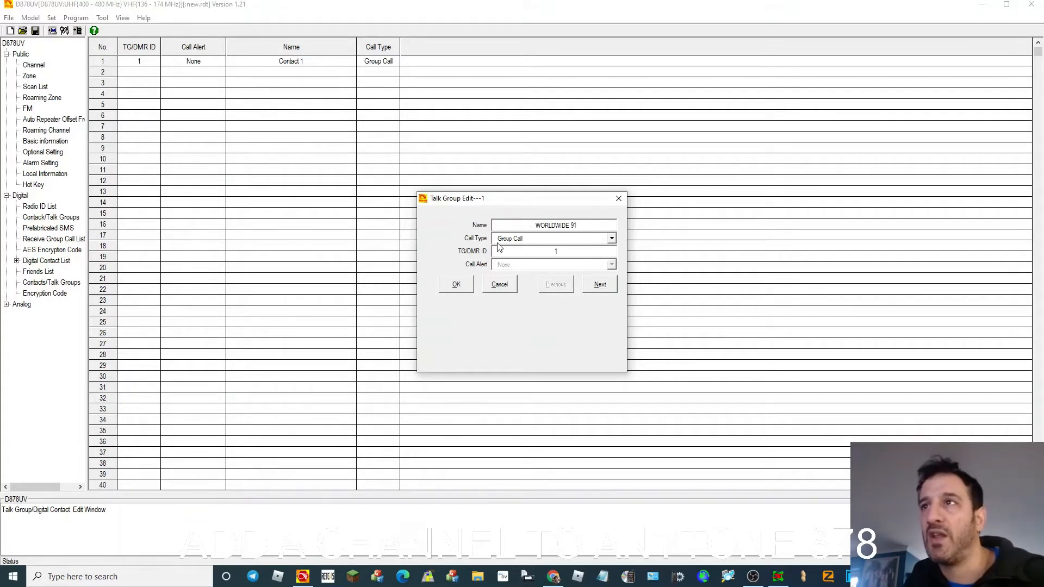
pyautogui.doubleClick(561, 251)
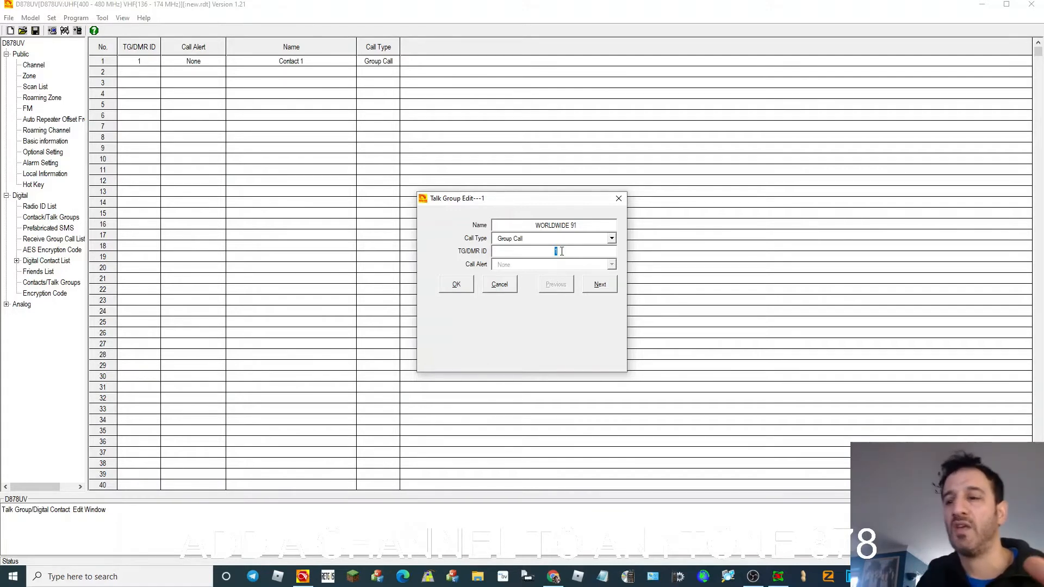
pyautogui.press('BackSpace')
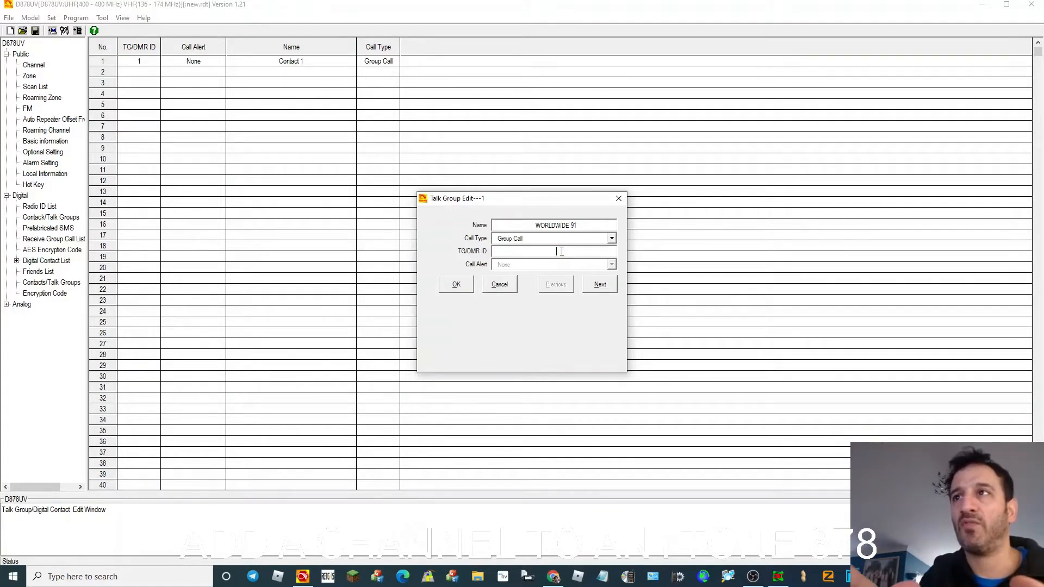
pyautogui.write('91')
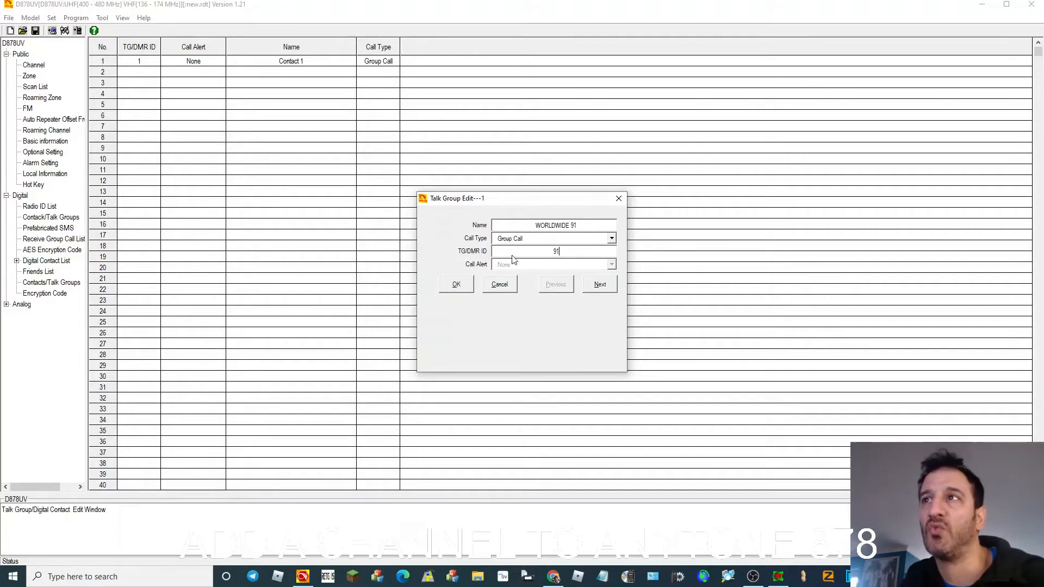
pyautogui.click(462, 288)
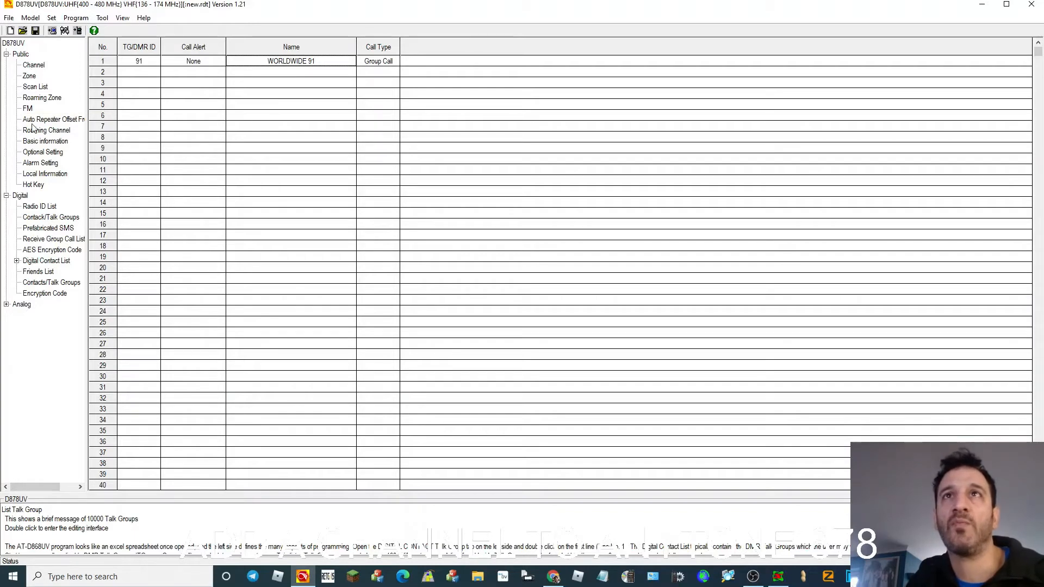
# - Assign the WORLDWIDE 91 talk group as the contact of the MY HOME HOTSPOT channel and save the channel
pyautogui.click(33, 65)
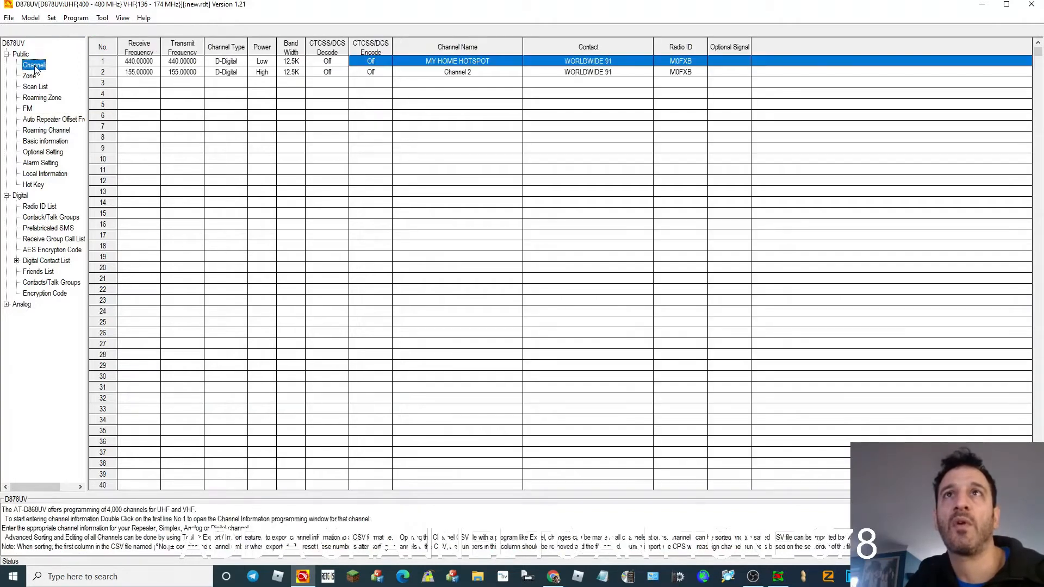
pyautogui.doubleClick(500, 63)
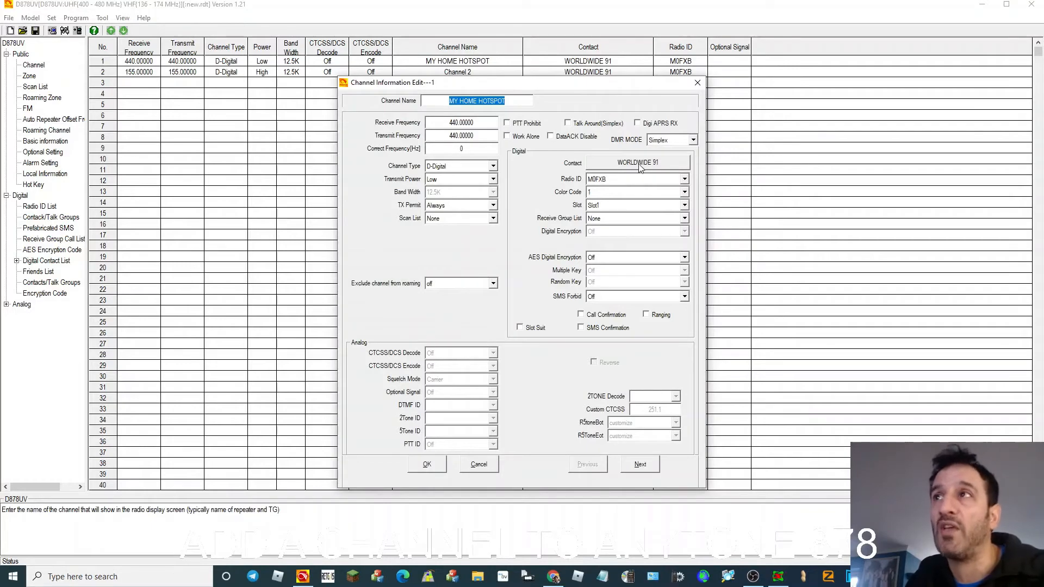
pyautogui.click(628, 164)
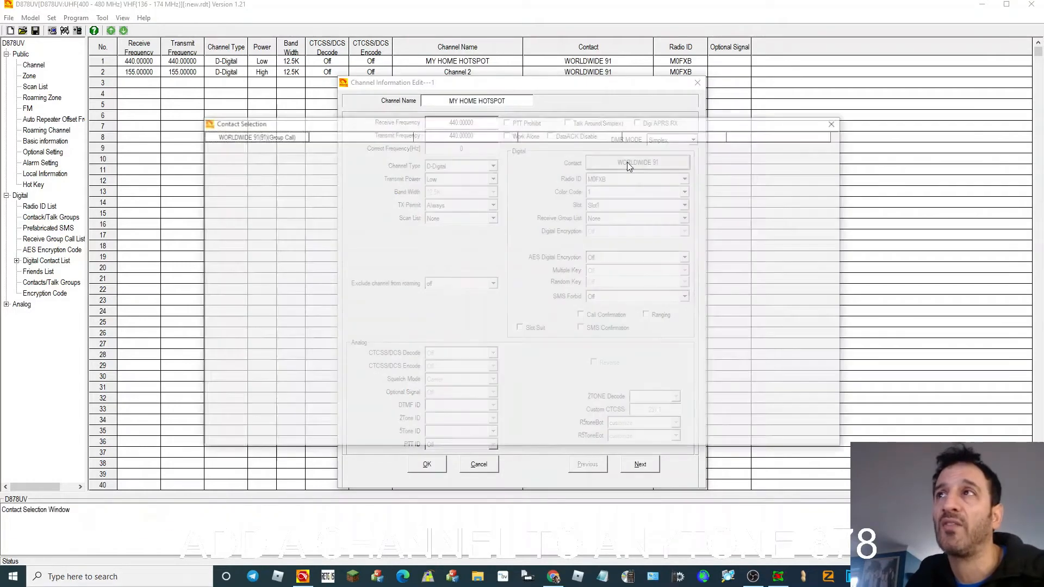
pyautogui.doubleClick(258, 136)
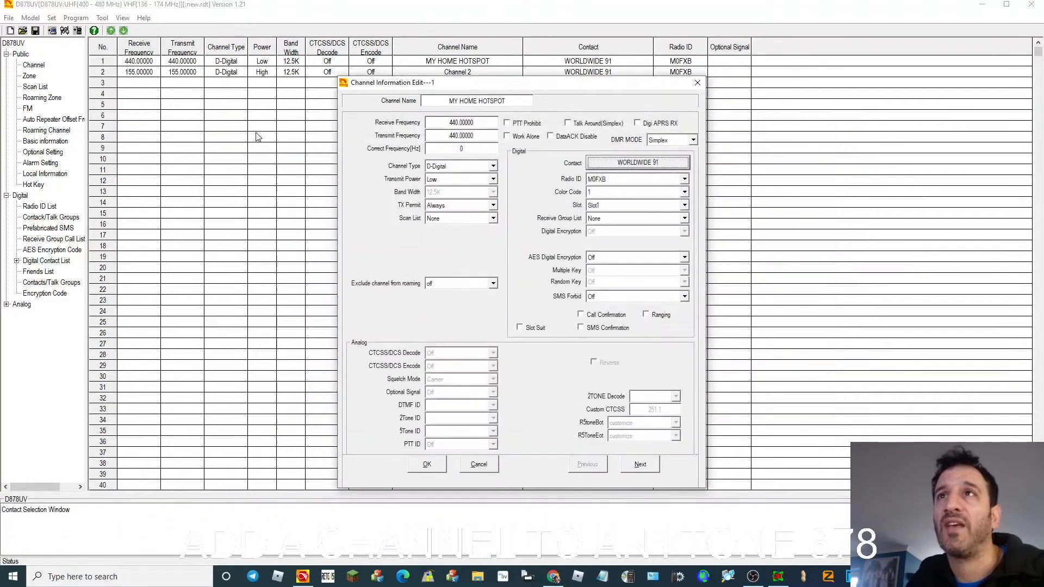
pyautogui.click(434, 466)
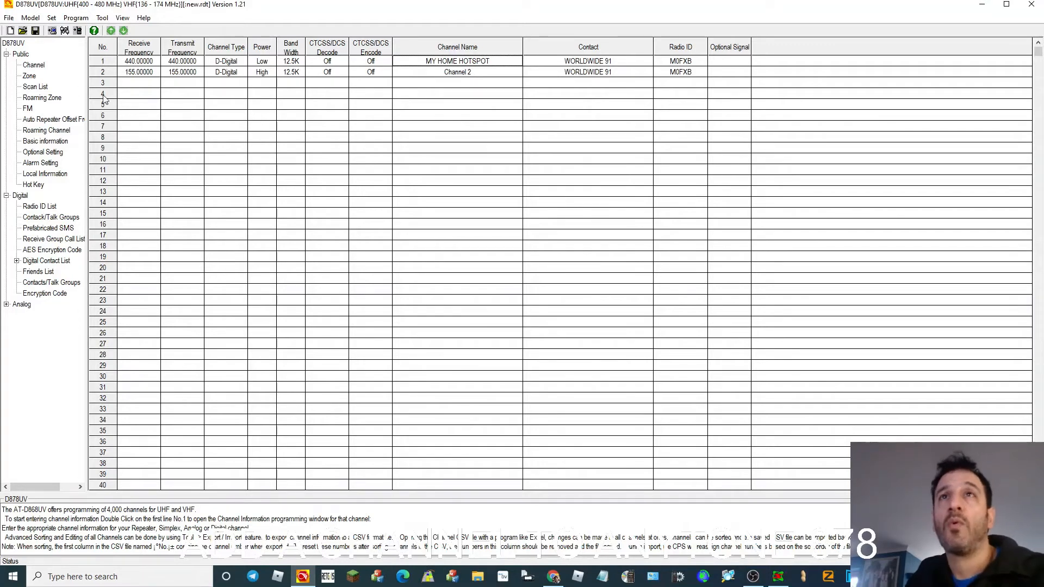
# - Create the first zone and name it MY HOME HOTSPOTS
pyautogui.click(29, 77)
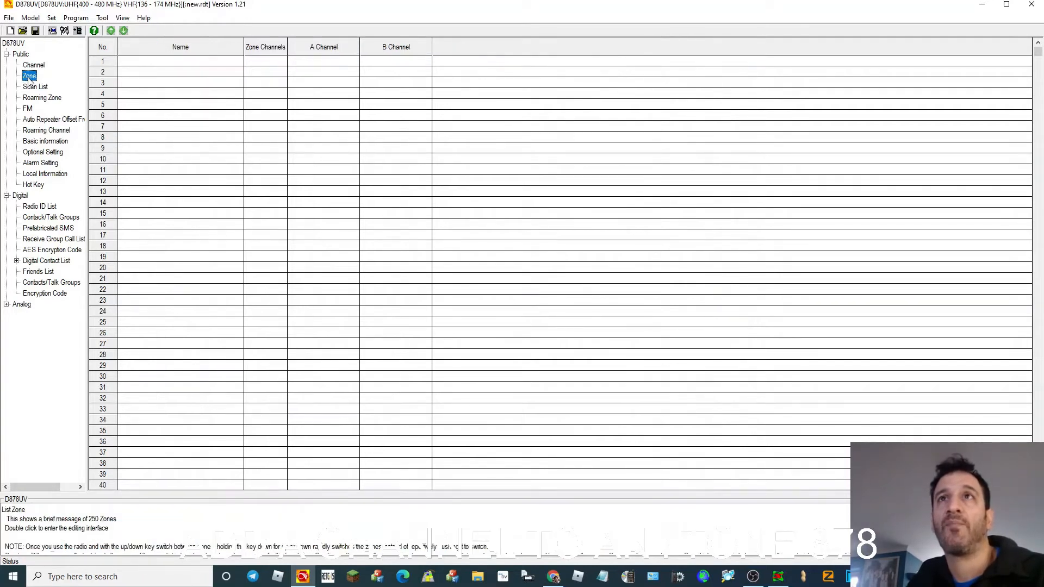
pyautogui.doubleClick(170, 65)
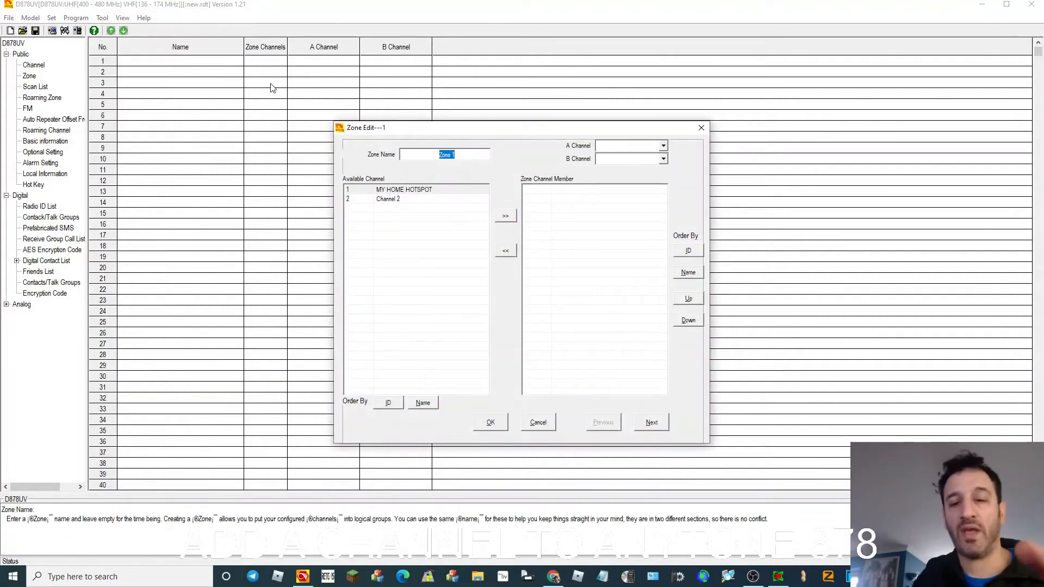
pyautogui.write('M')
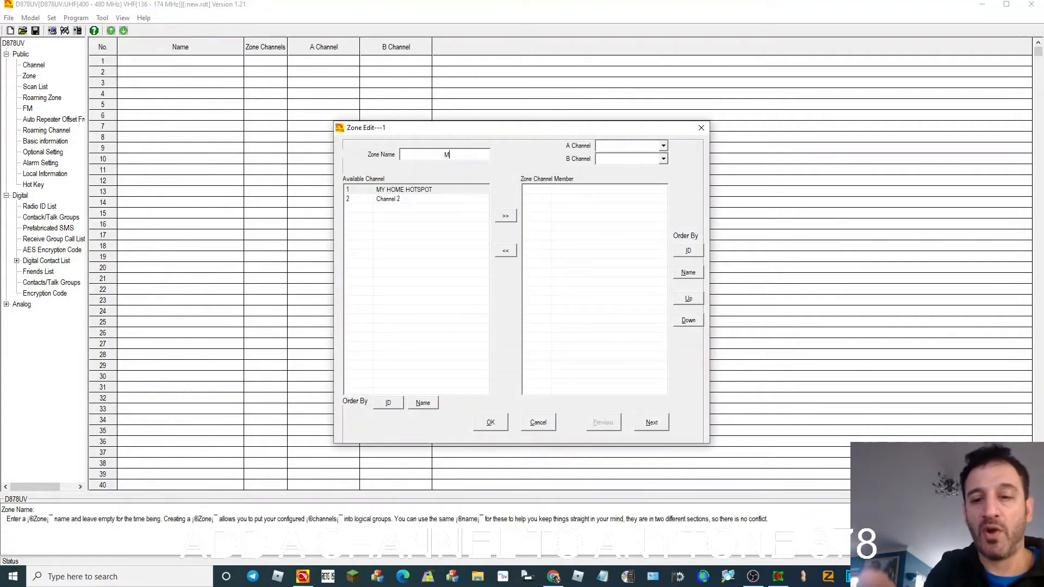
pyautogui.write('Y HO')
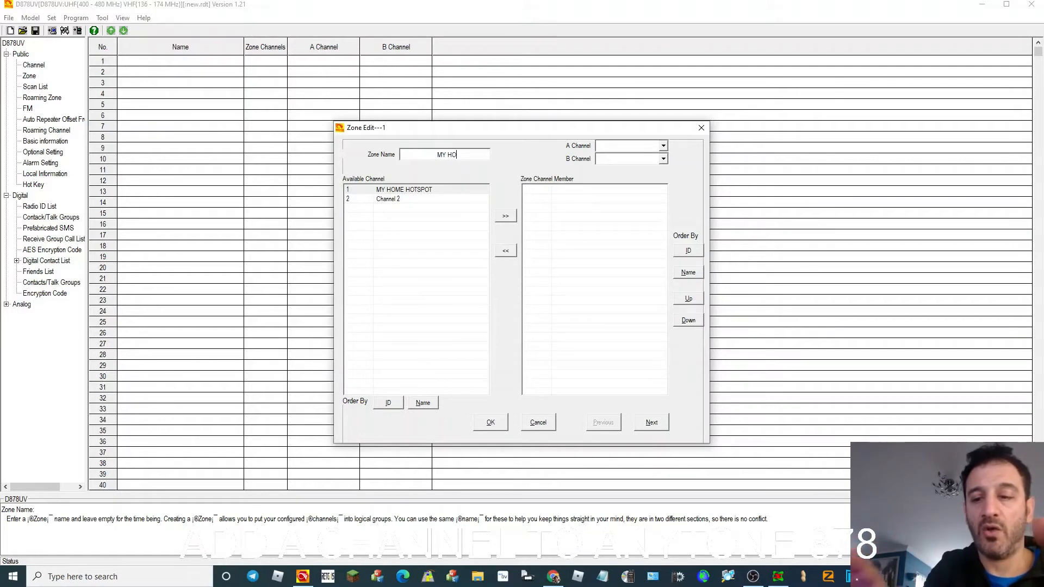
pyautogui.write('ME HOT')
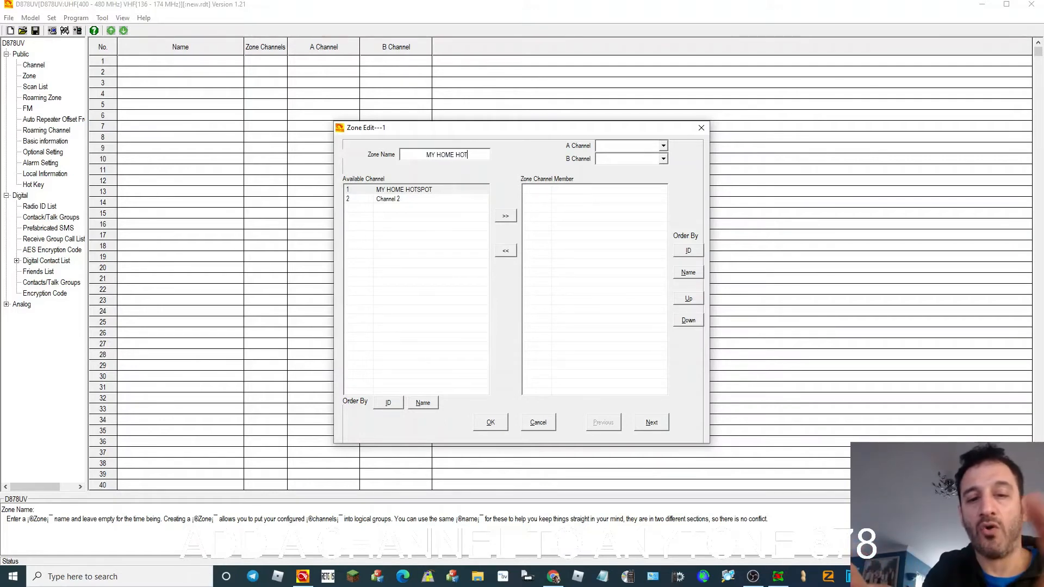
pyautogui.write('SPOTS')
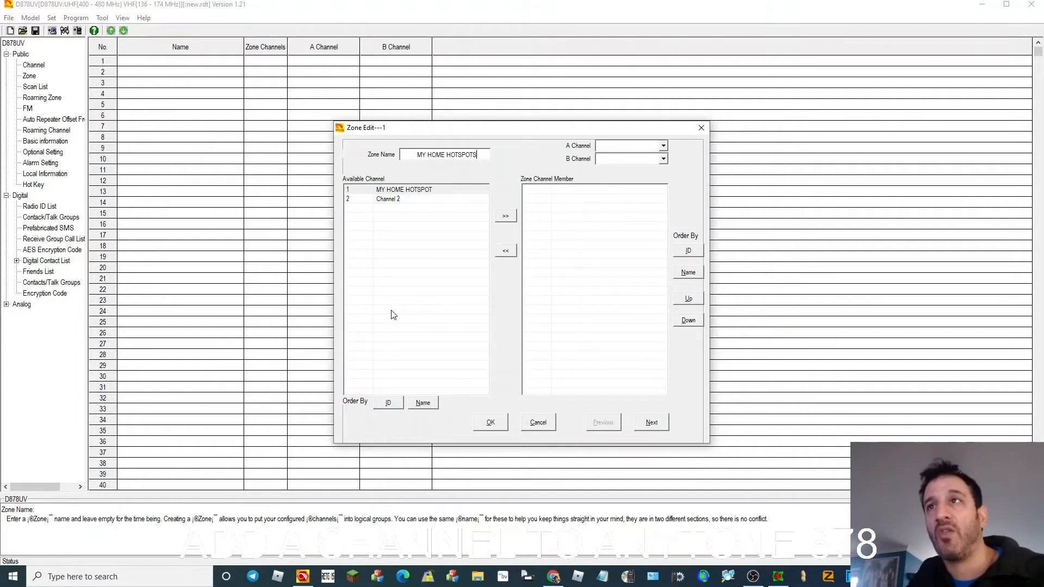
# - Add the MY HOME HOTSPOT channel to the new zone's members and save the zone
pyautogui.click(420, 193)
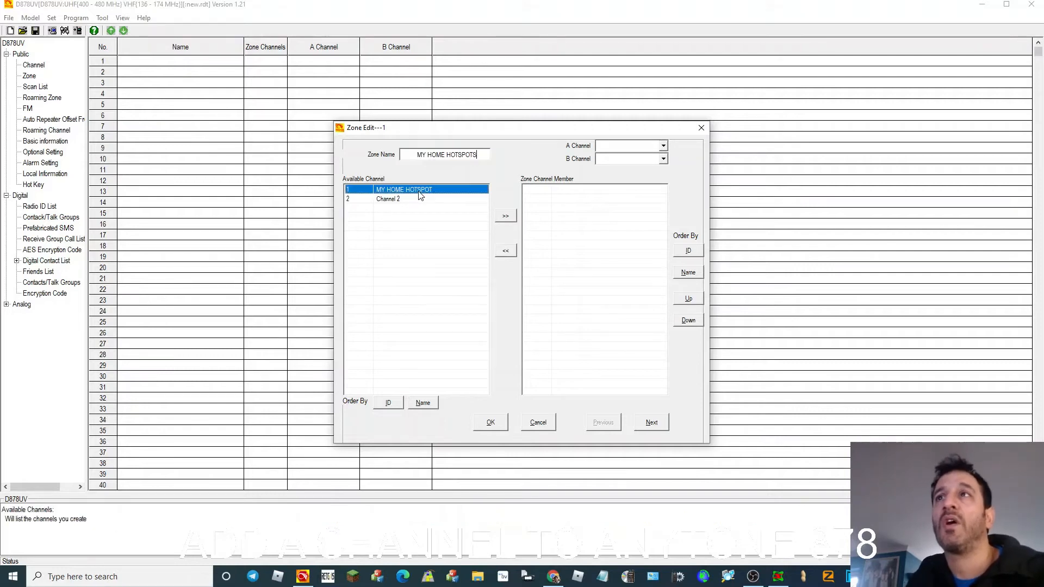
pyautogui.click(505, 217)
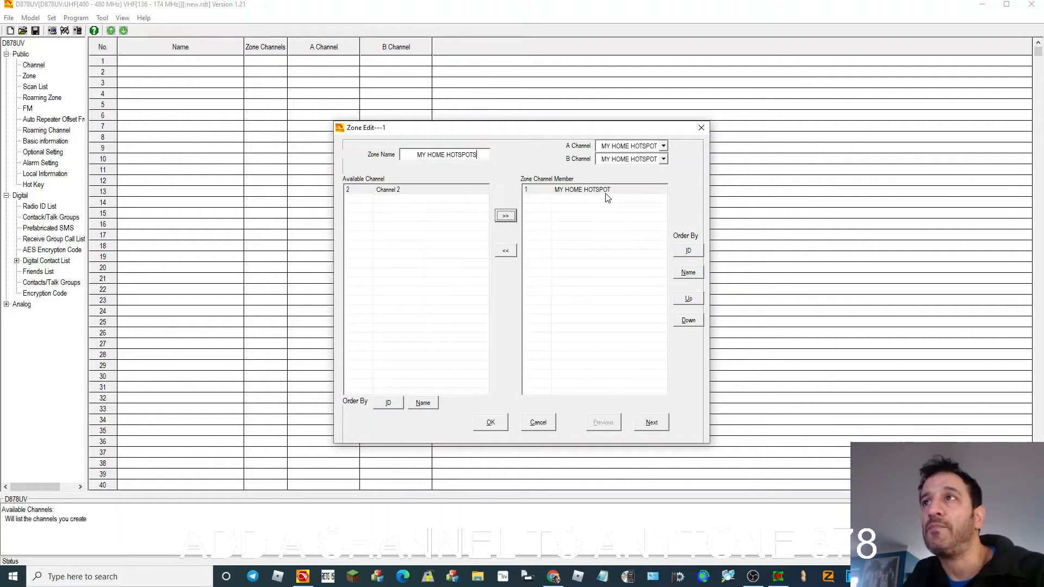
pyautogui.click(491, 424)
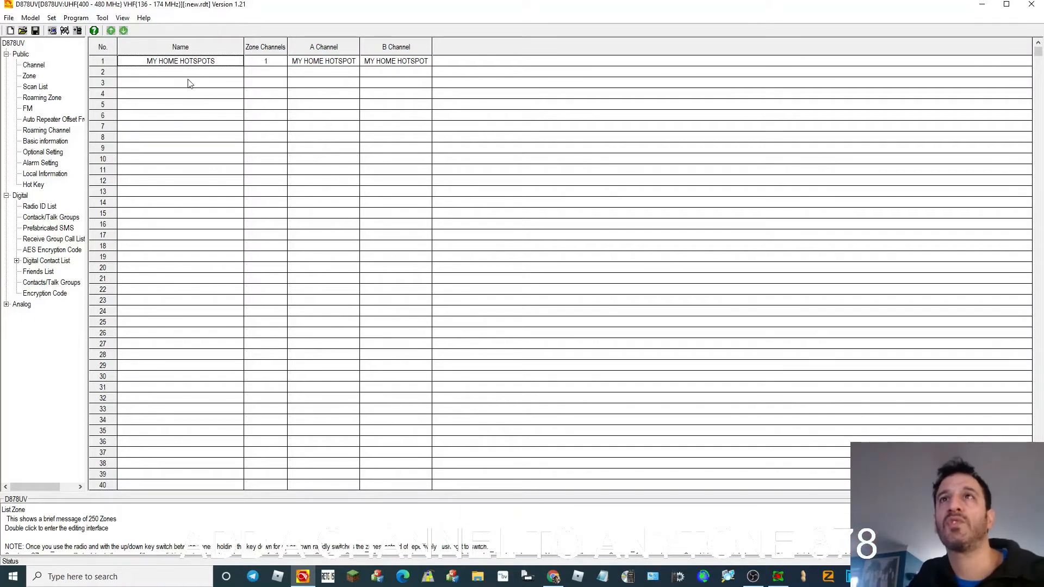
pyautogui.doubleClick(172, 71)
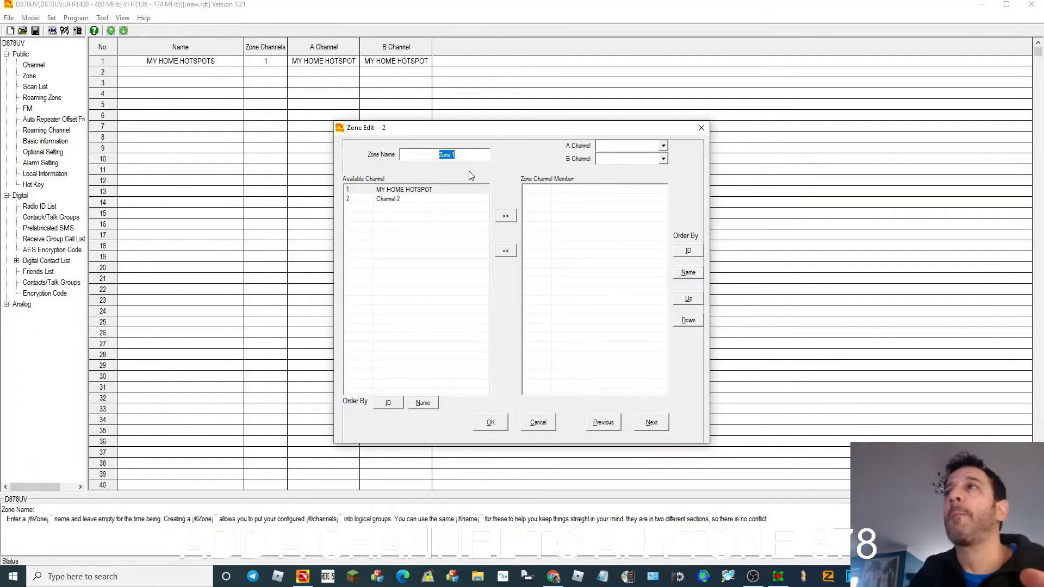
pyautogui.click(701, 128)
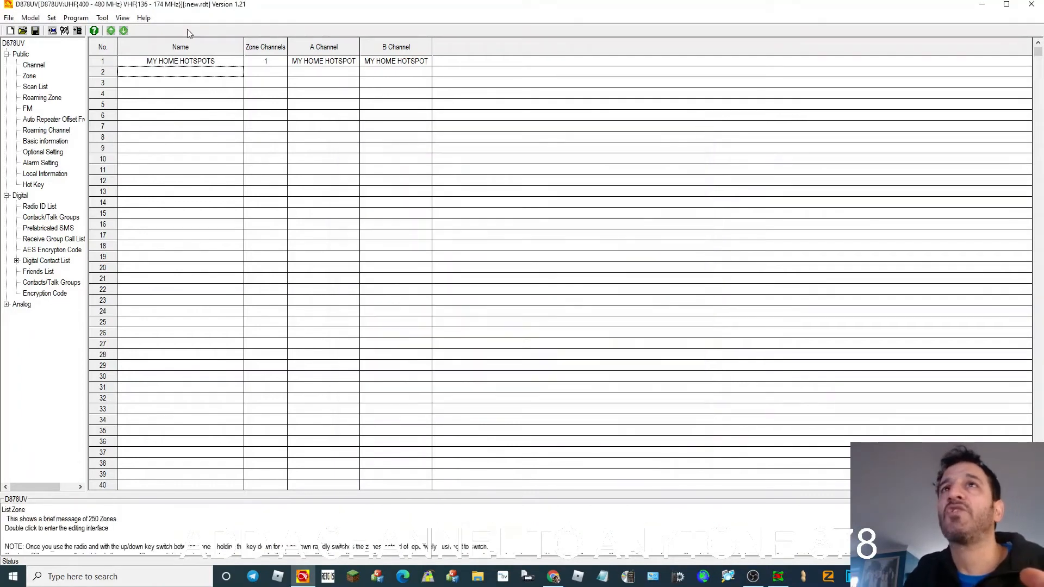
# - Change the channel type of Channel 2 to A-Analog and save the channel
pyautogui.click(36, 67)
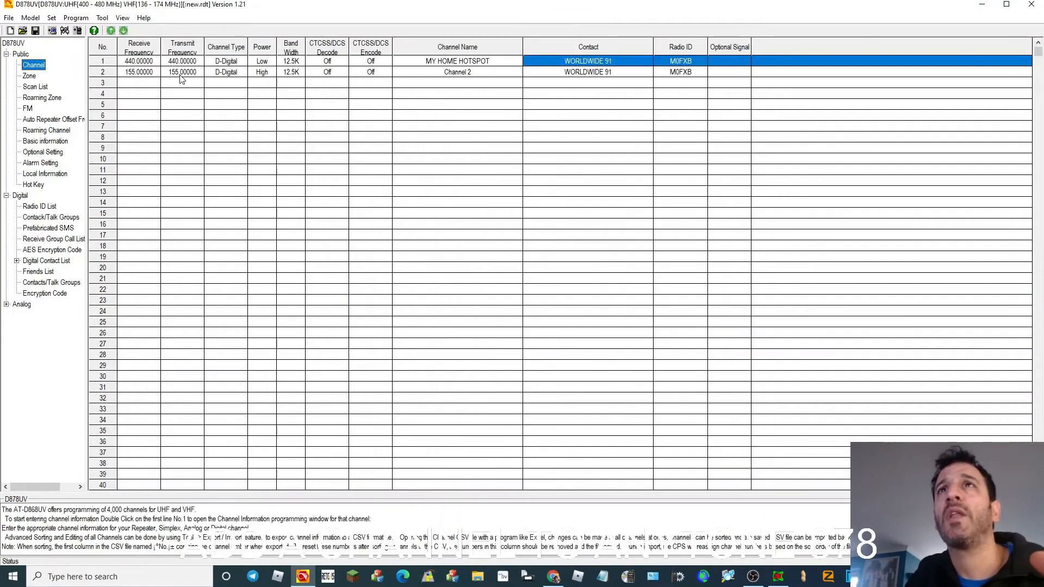
pyautogui.click(179, 75)
pyautogui.doubleClick(179, 75)
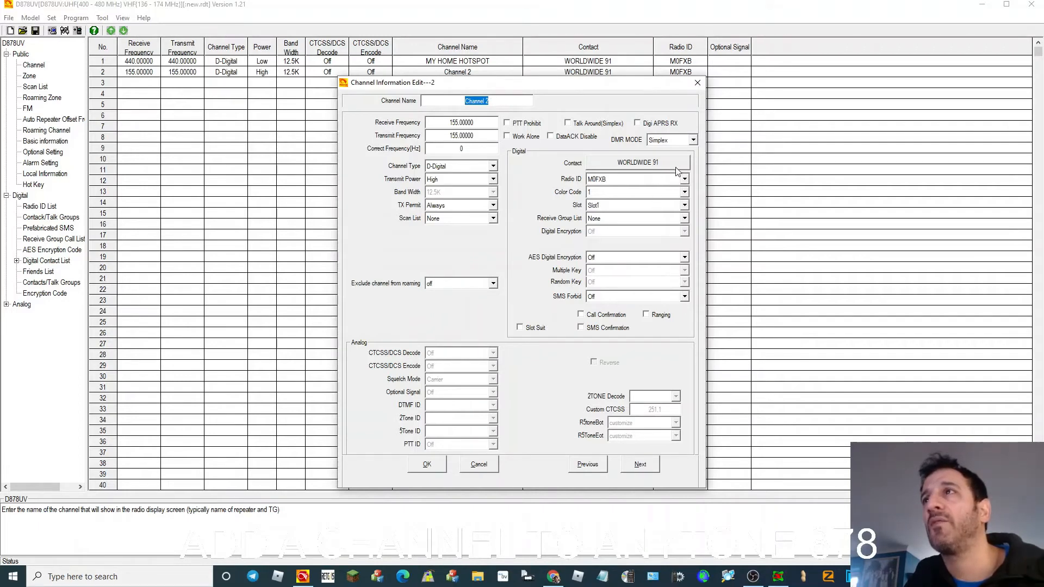
pyautogui.click(493, 166)
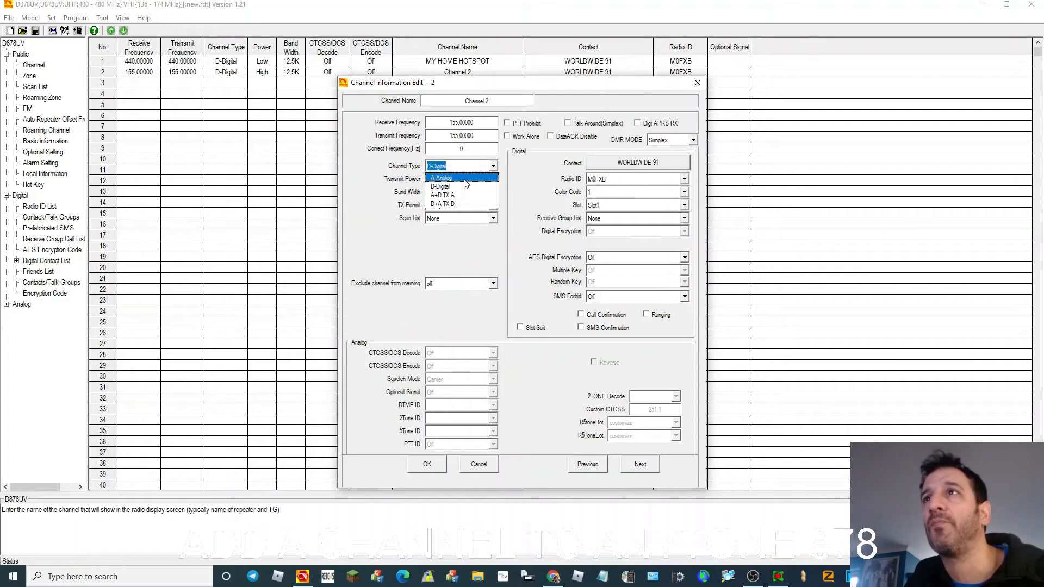
pyautogui.click(443, 177)
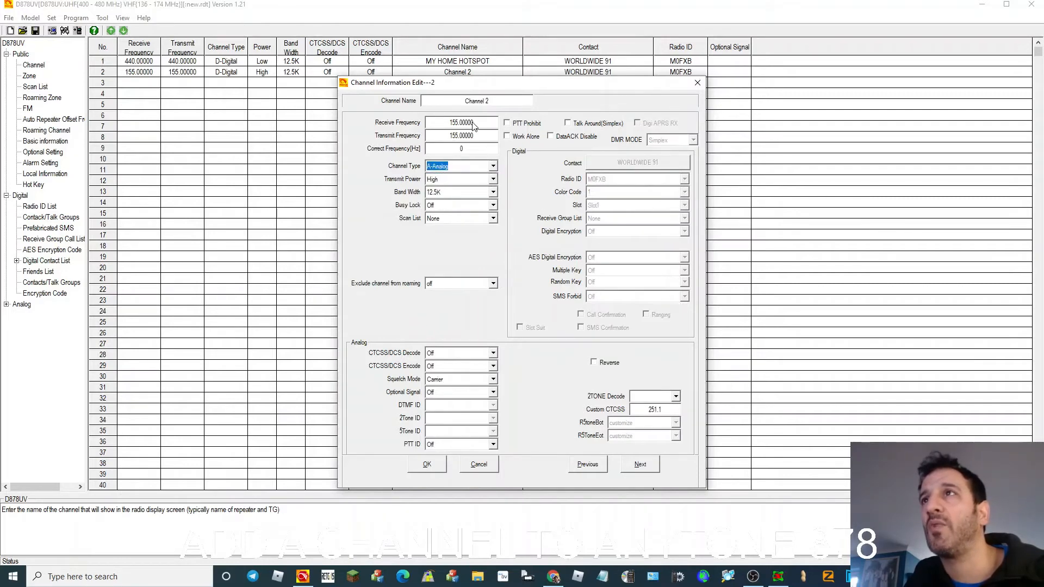
pyautogui.click(429, 470)
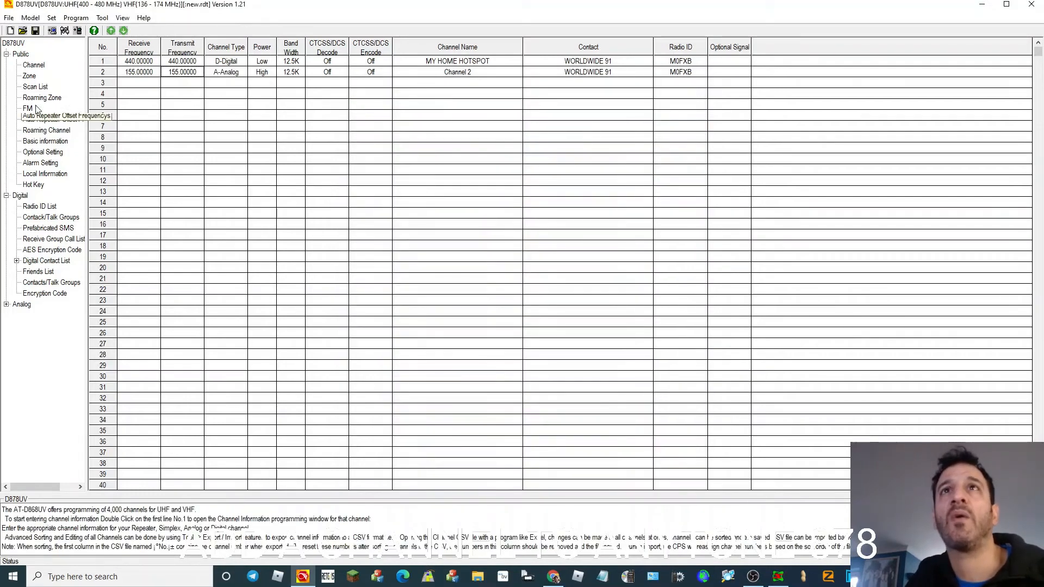
# - Add Channel 2 to the members of the MY HOME HOTSPOTS zone and save the zone
pyautogui.click(36, 78)
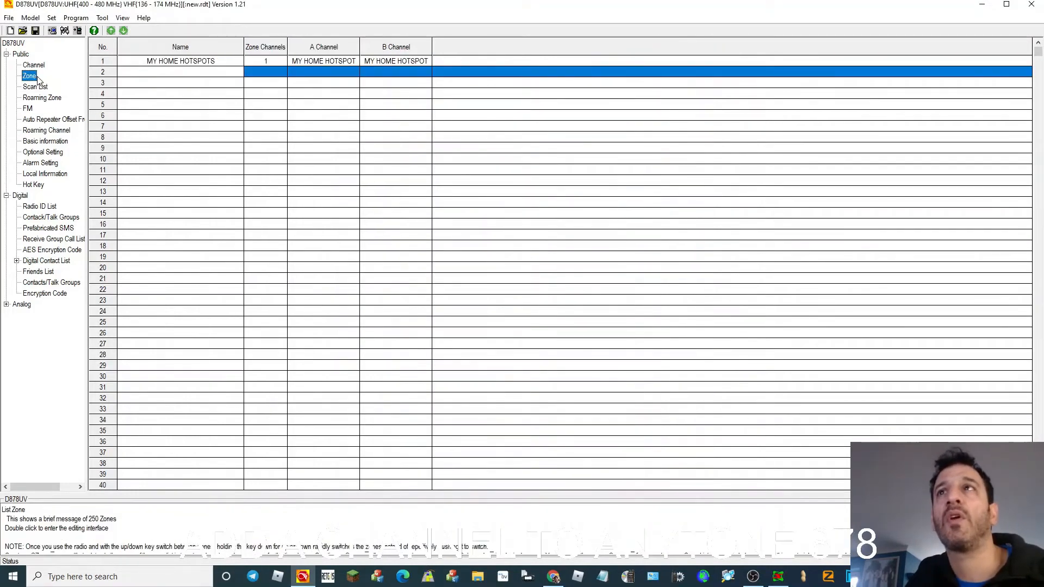
pyautogui.doubleClick(194, 61)
pyautogui.click(389, 195)
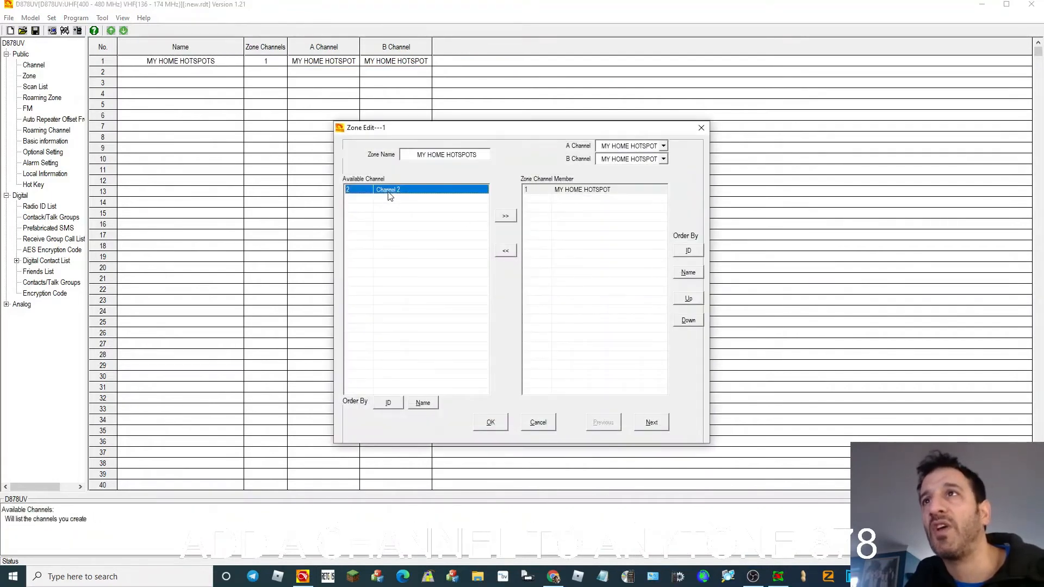
pyautogui.click(506, 216)
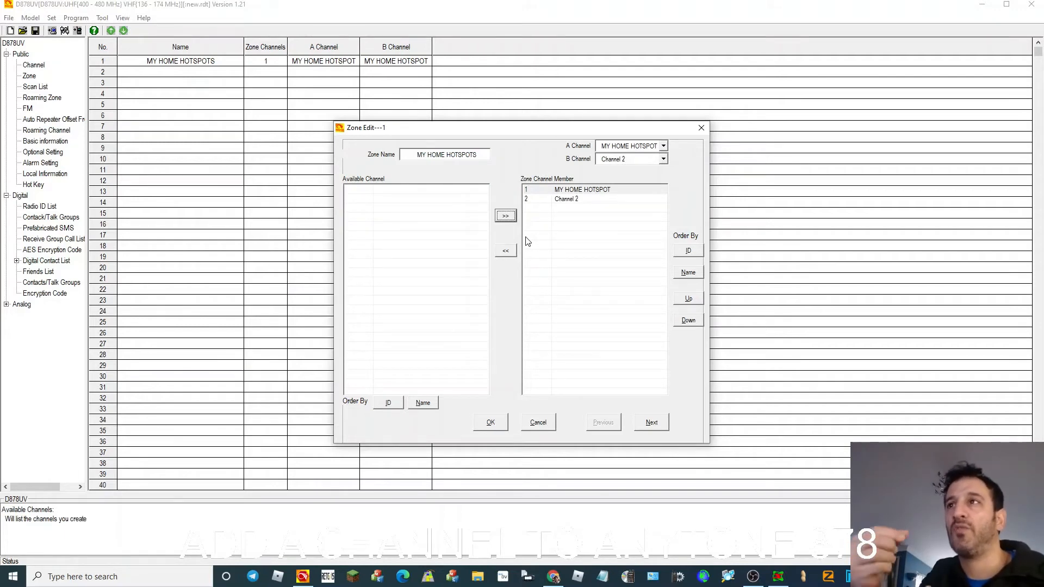
pyautogui.click(490, 423)
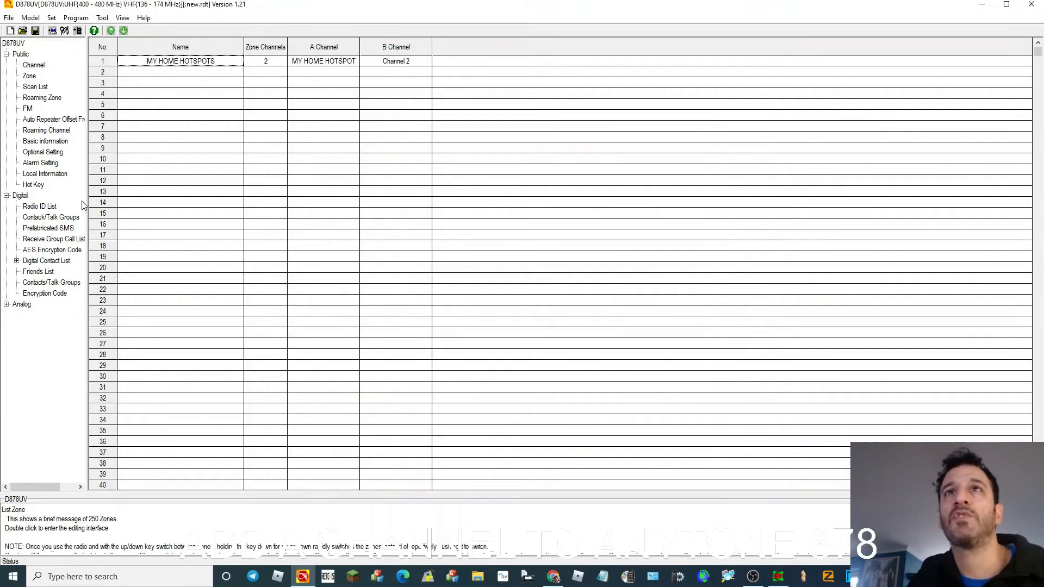
# - Create a second zone named FM REPEATERS with Channel 2 as its member and save it
pyautogui.click(30, 76)
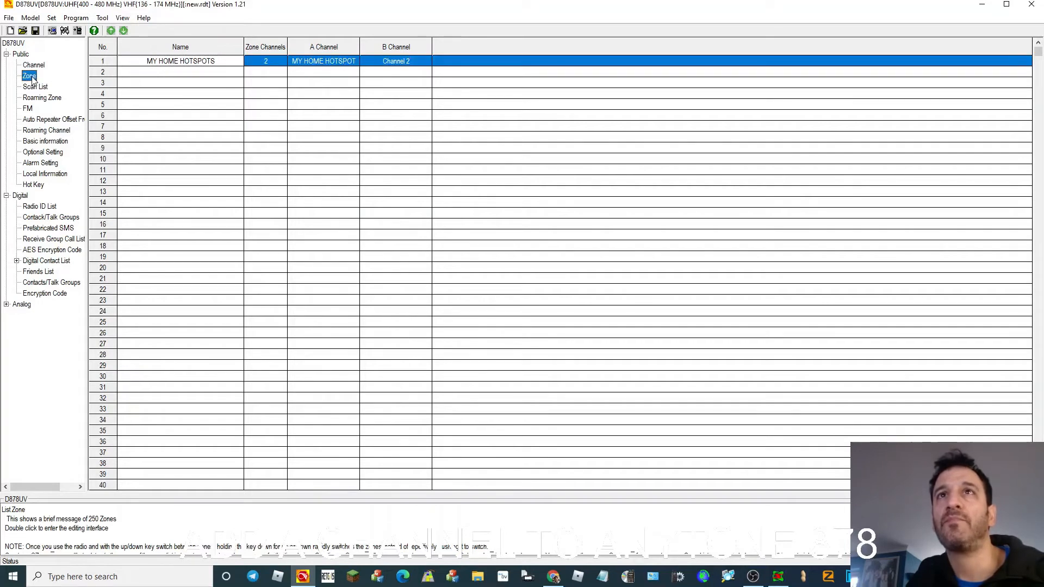
pyautogui.doubleClick(169, 76)
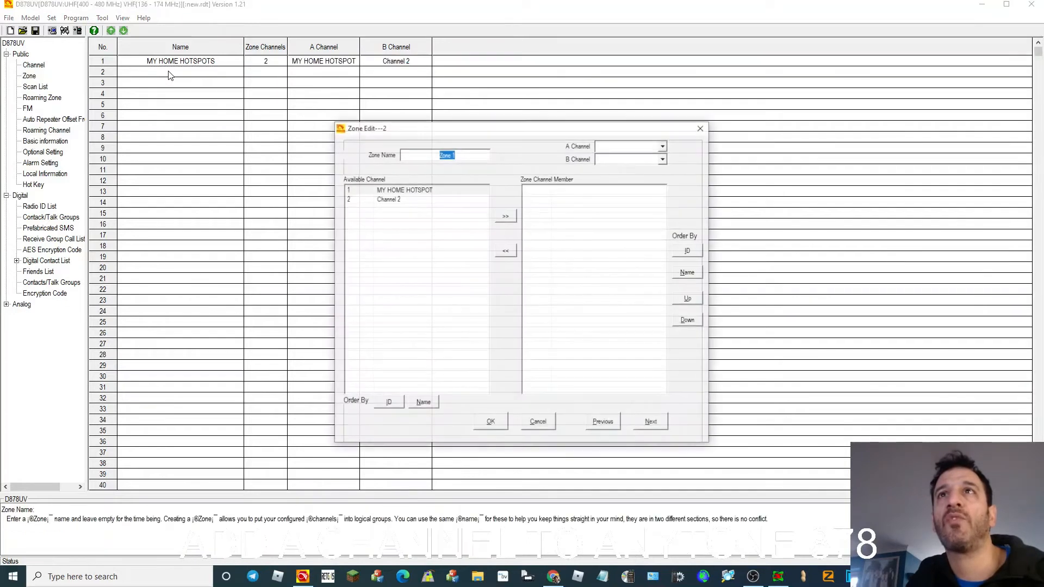
pyautogui.write('F')
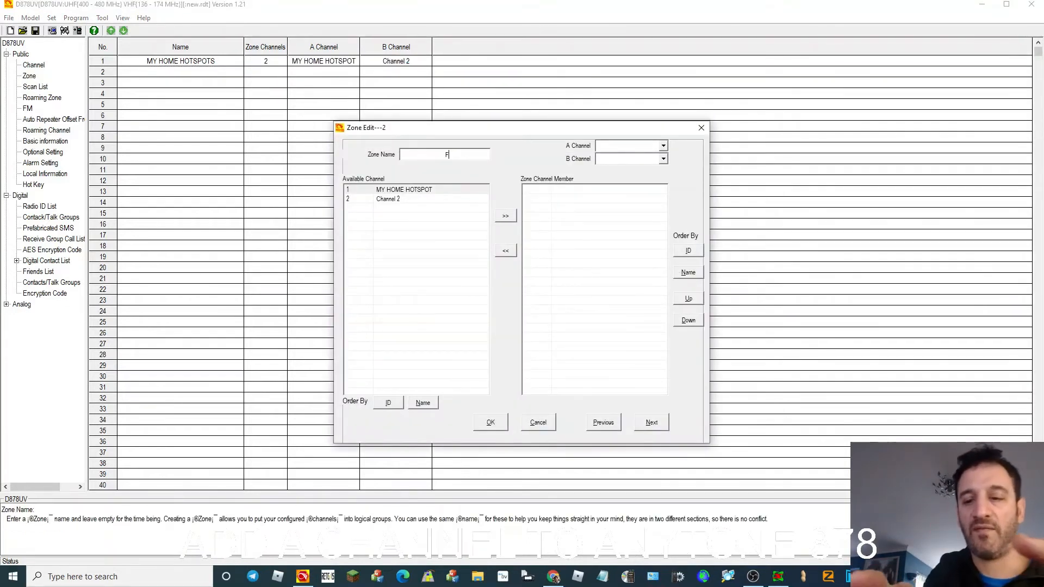
pyautogui.write('M REPEATERS')
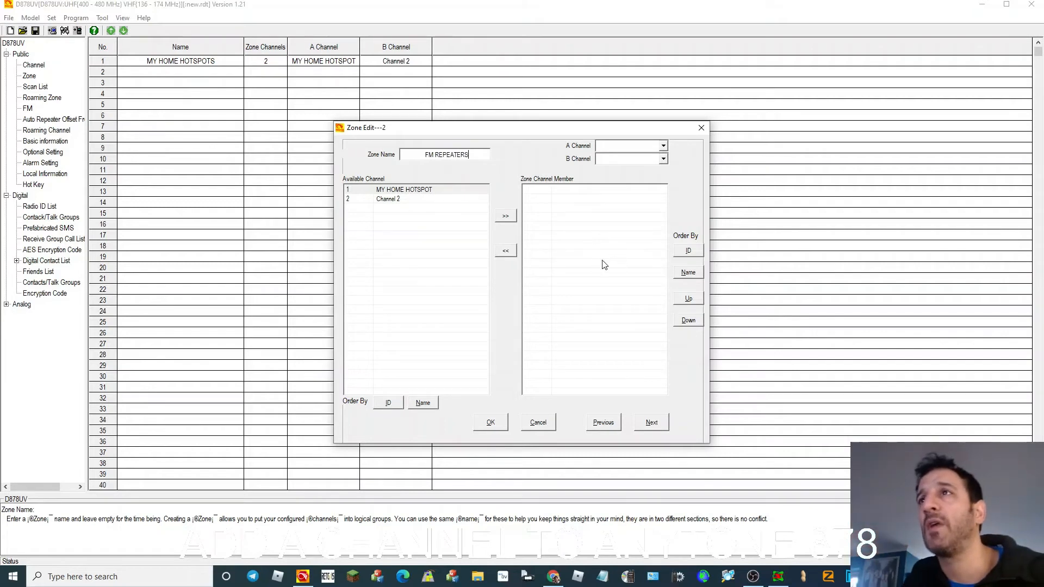
pyautogui.click(394, 199)
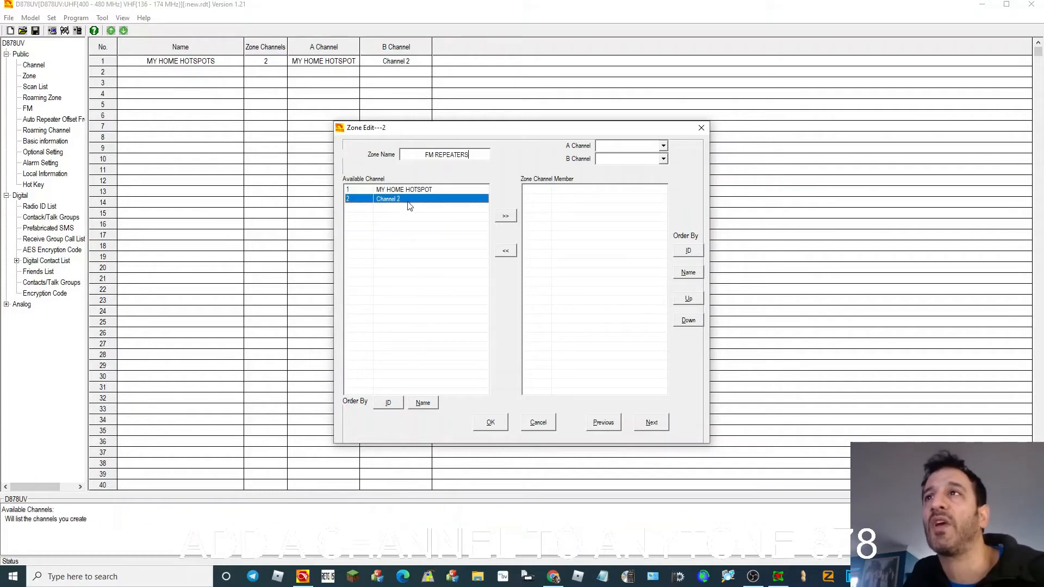
pyautogui.click(506, 215)
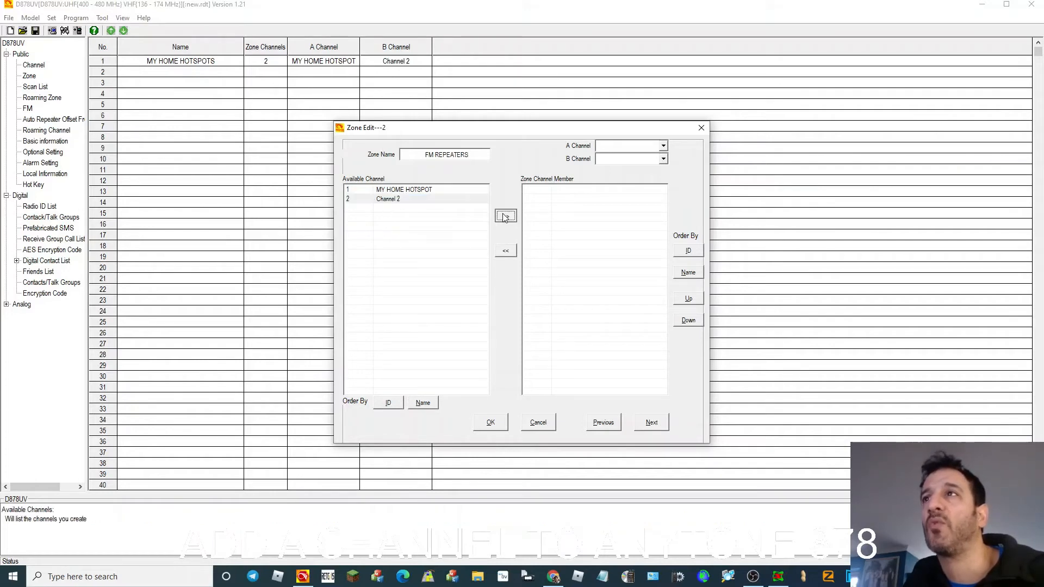
pyautogui.click(503, 424)
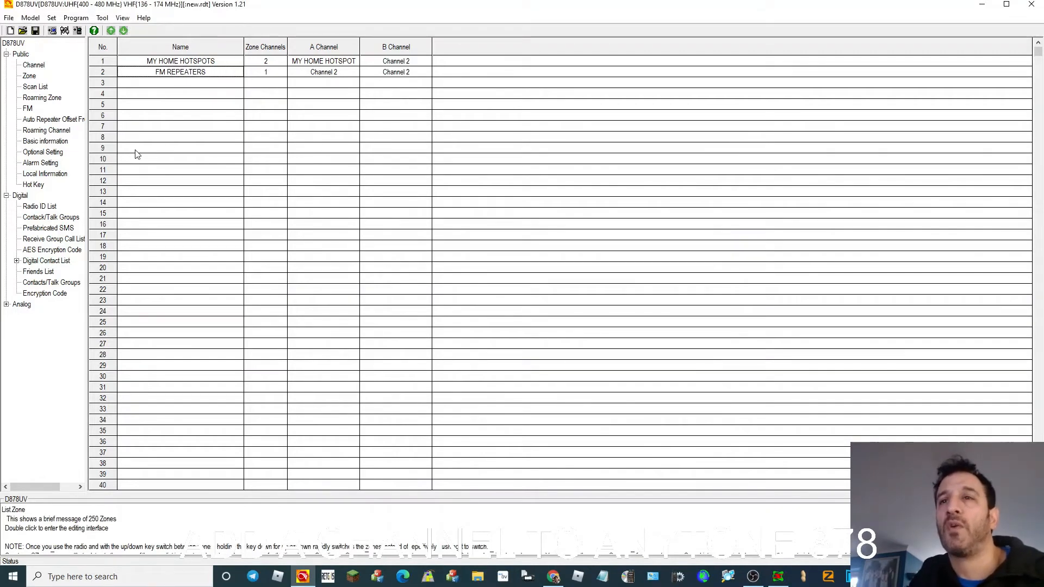
# - Save the codeplug to the Desktop under the file name HOME HOTSPOT.rdt
pyautogui.click(34, 31)
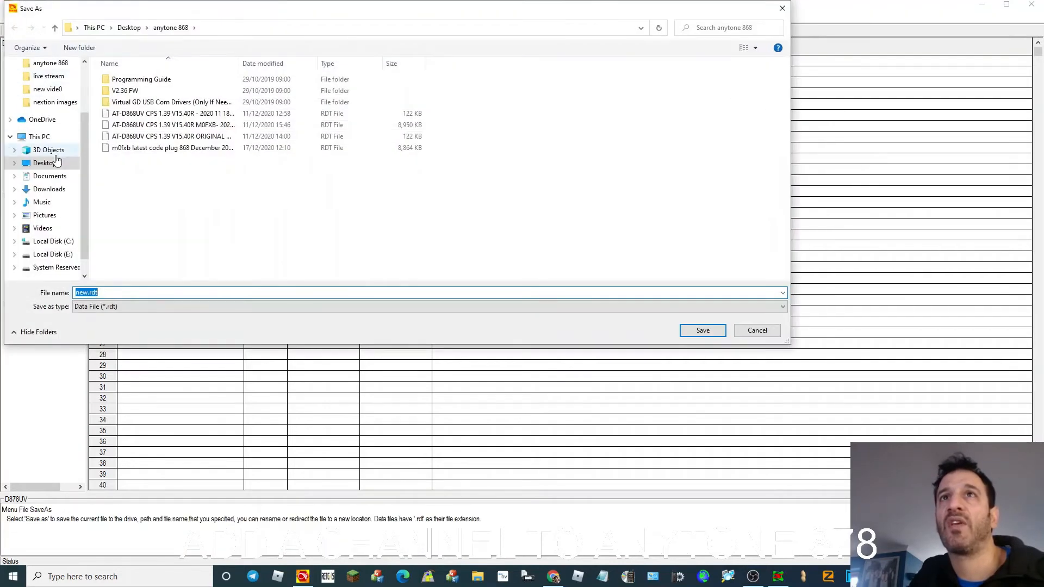
pyautogui.click(45, 164)
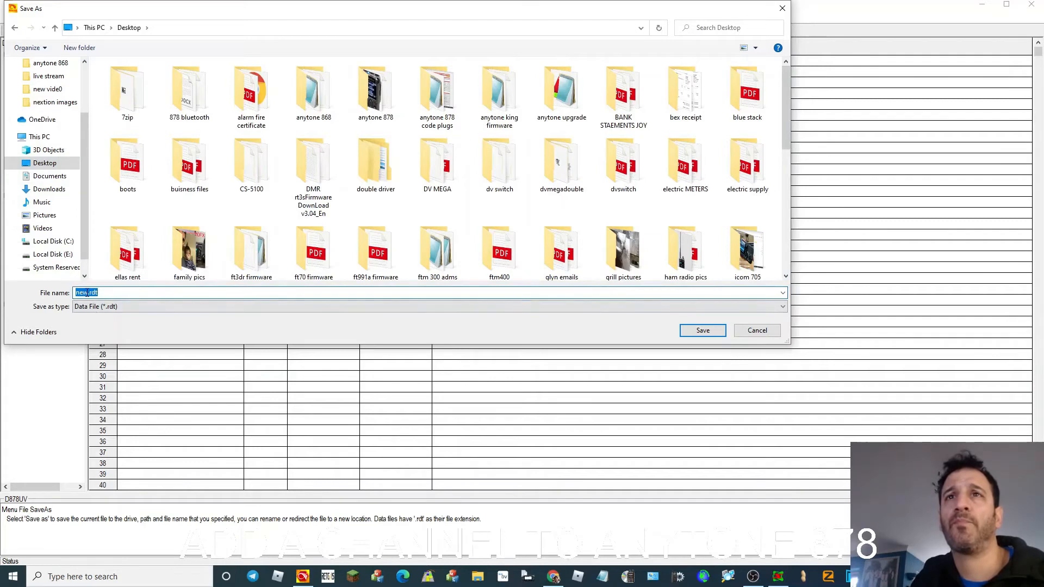
pyautogui.click(87, 293)
pyautogui.press('BackSpace')
pyautogui.press('BackSpace')
pyautogui.press('BackSpace')
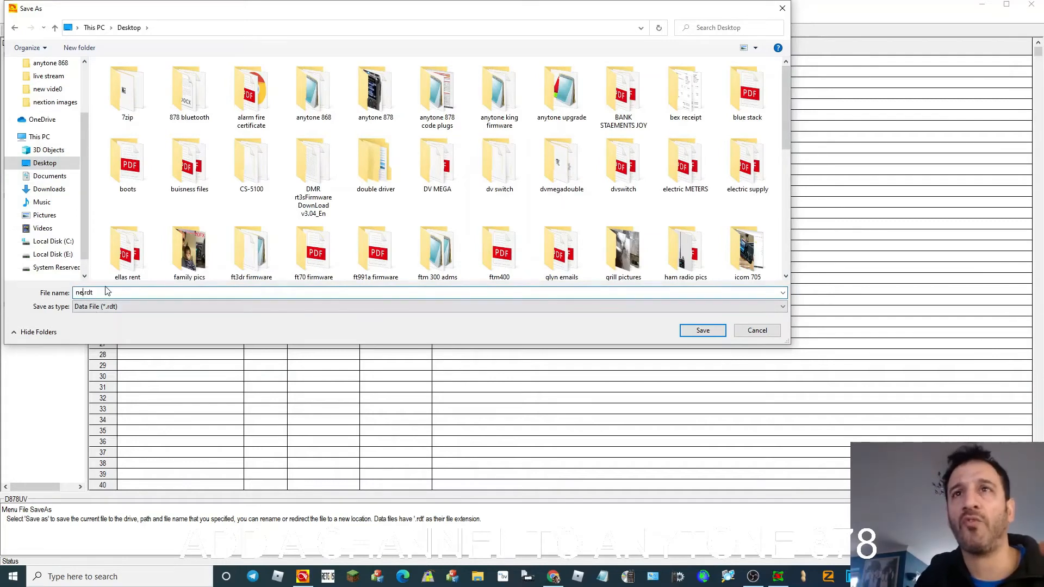
pyautogui.write('HOME HOT')
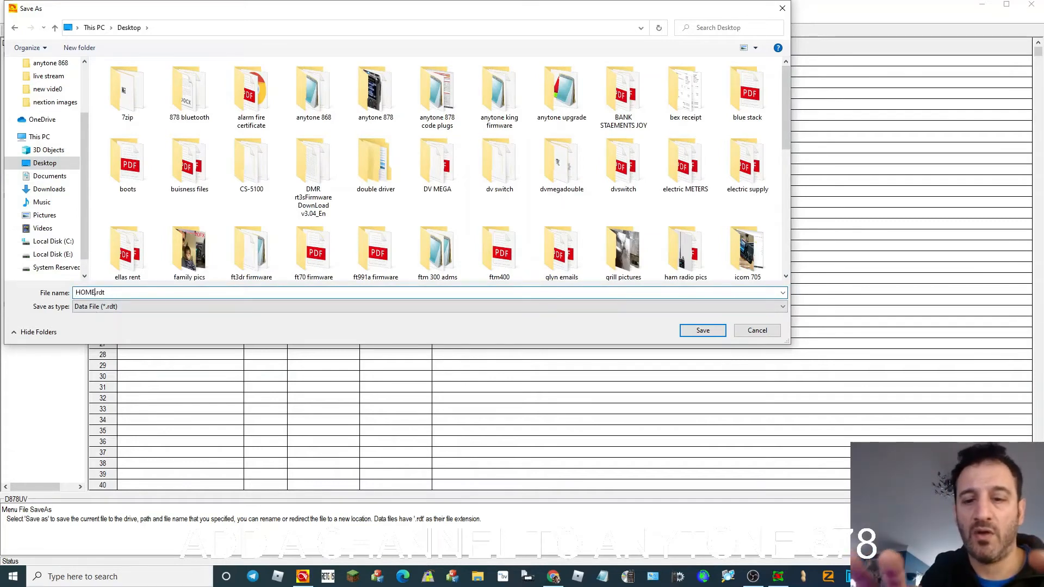
pyautogui.write('SPOT')
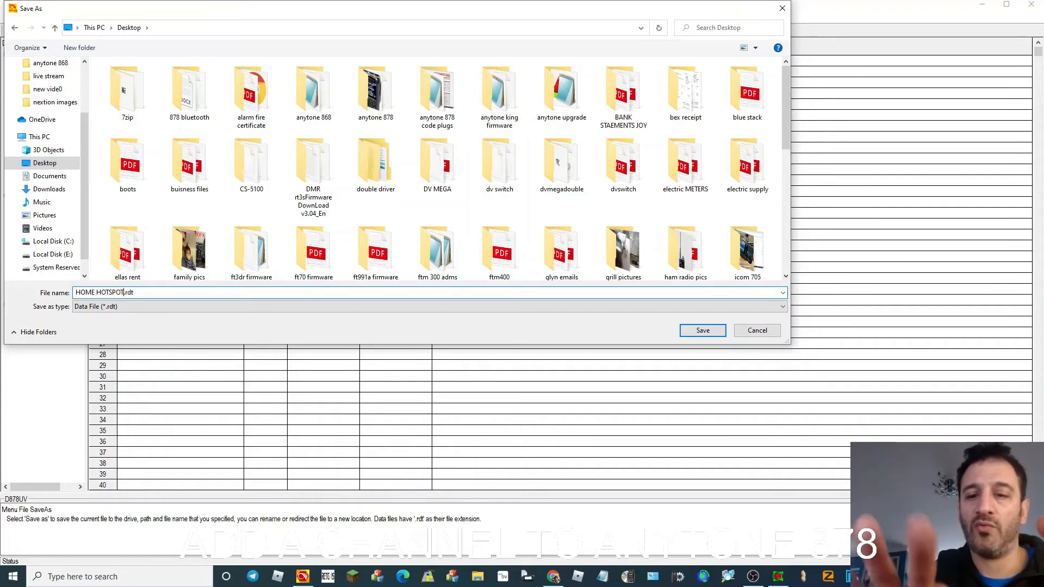
pyautogui.click(707, 329)
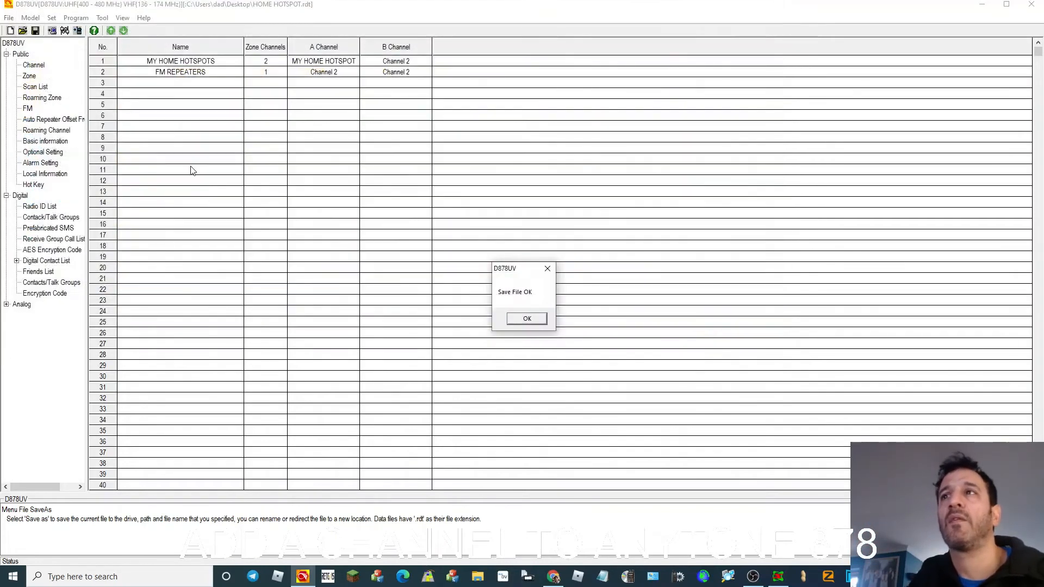
pyautogui.click(519, 320)
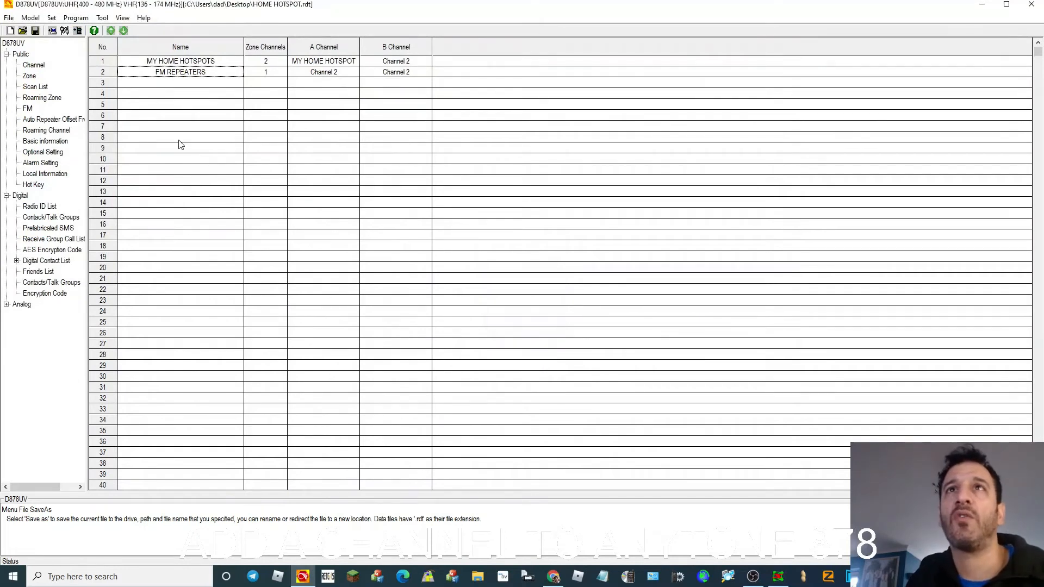
# - Save the codeplug again, overwriting the existing HOME HOTSPOT.rdt file
pyautogui.click(35, 31)
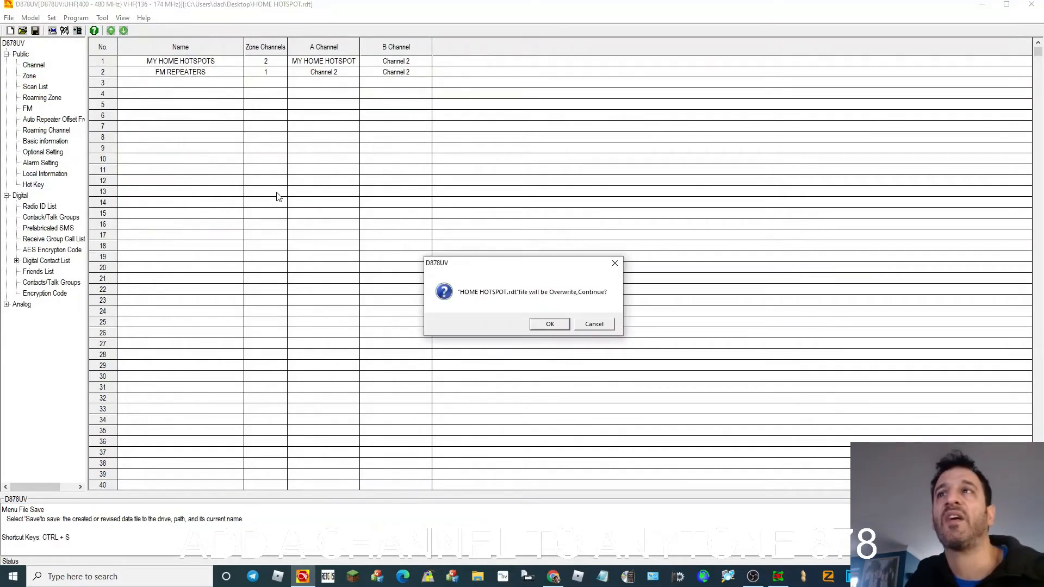
pyautogui.click(549, 325)
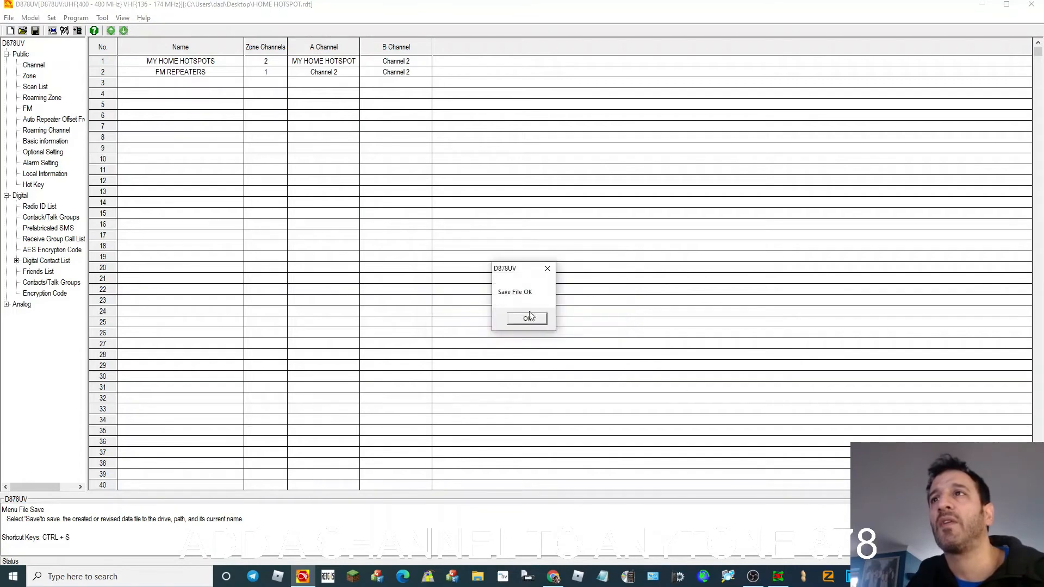
pyautogui.click(526, 320)
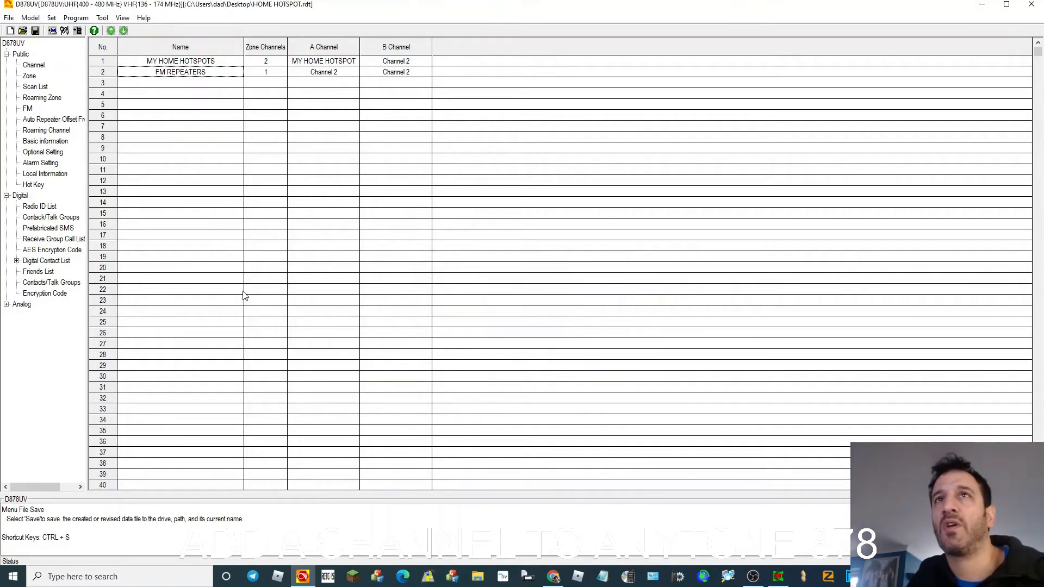
pyautogui.click(53, 18)
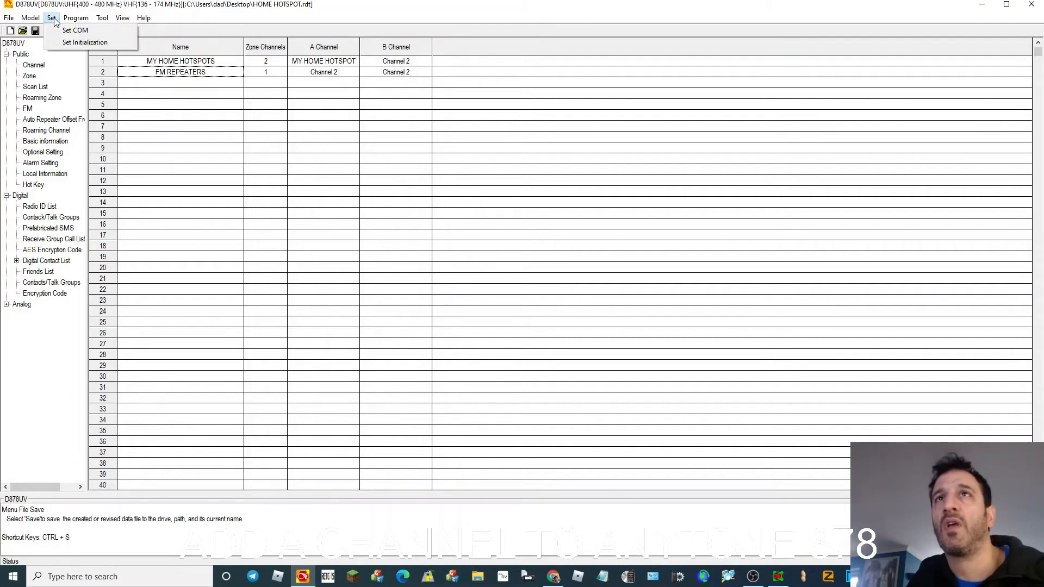
pyautogui.moveTo(76, 18)
pyautogui.click(201, 278)
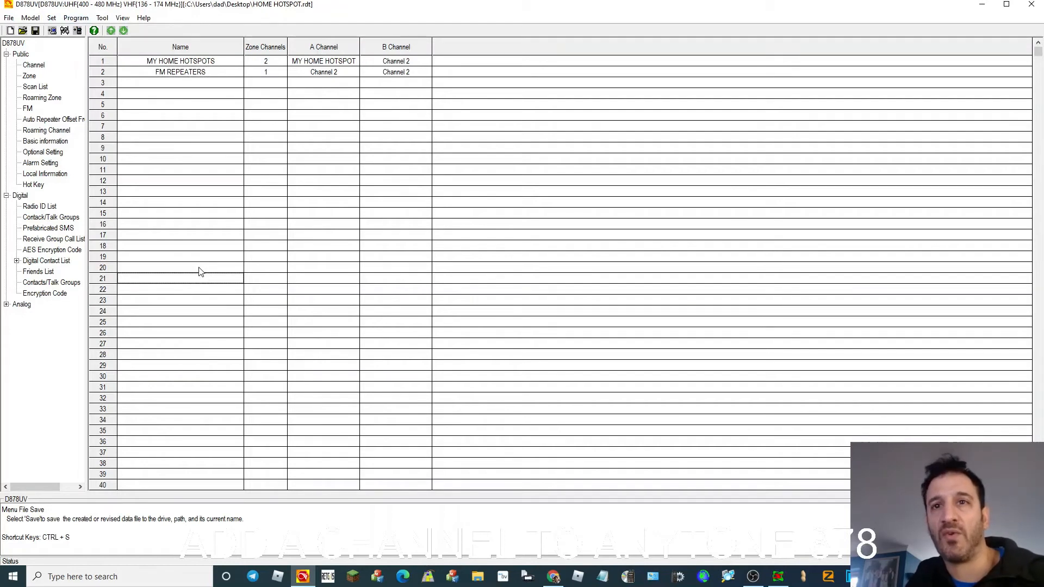
# - Switch to Chrome and search Google in a new tab for ANYTONE 878 USB DRIVER
pyautogui.click(982, 10)
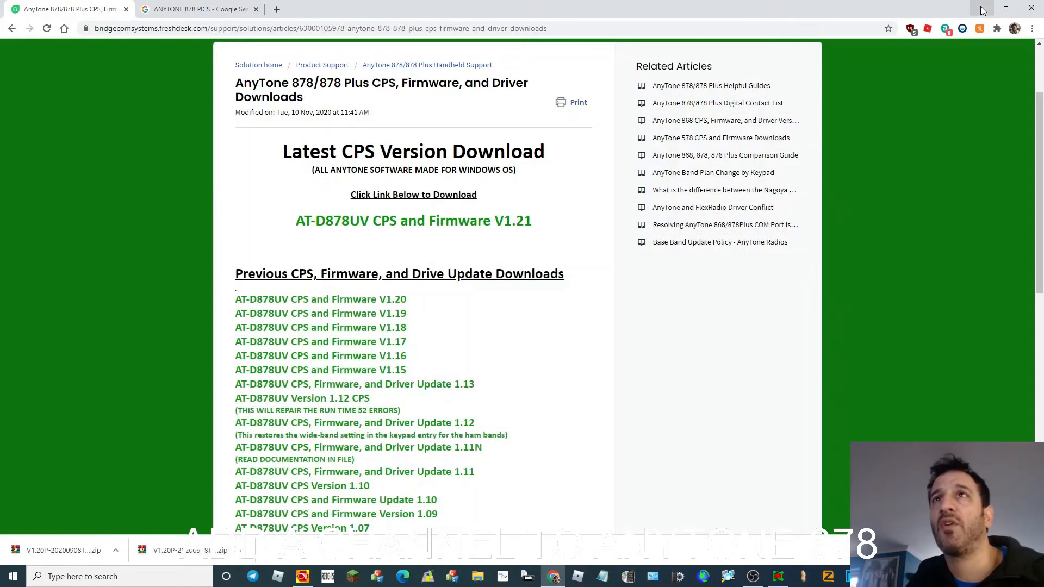
pyautogui.click(278, 10)
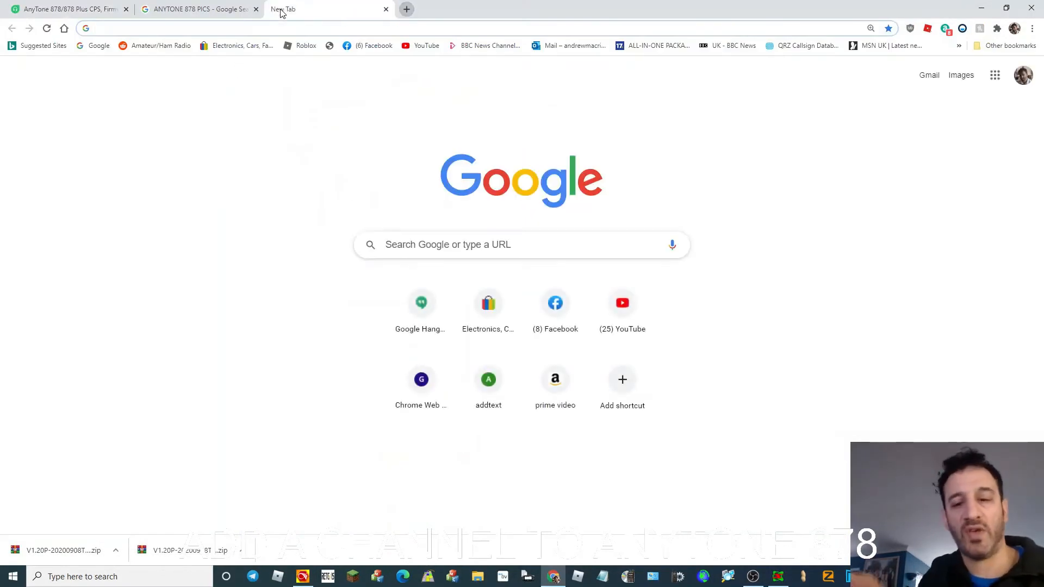
pyautogui.write('ANYTONE')
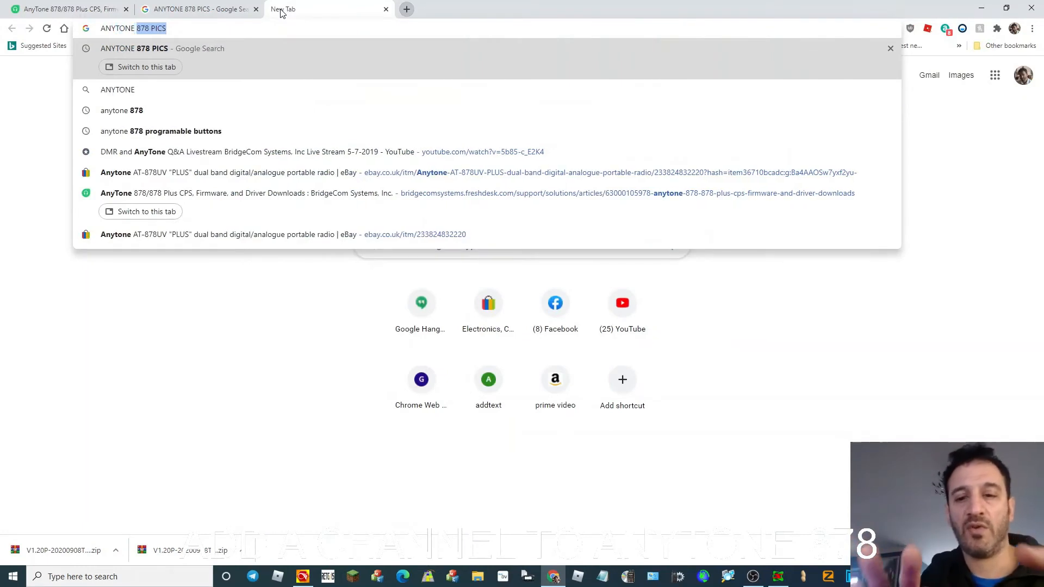
pyautogui.write(' 878 USB')
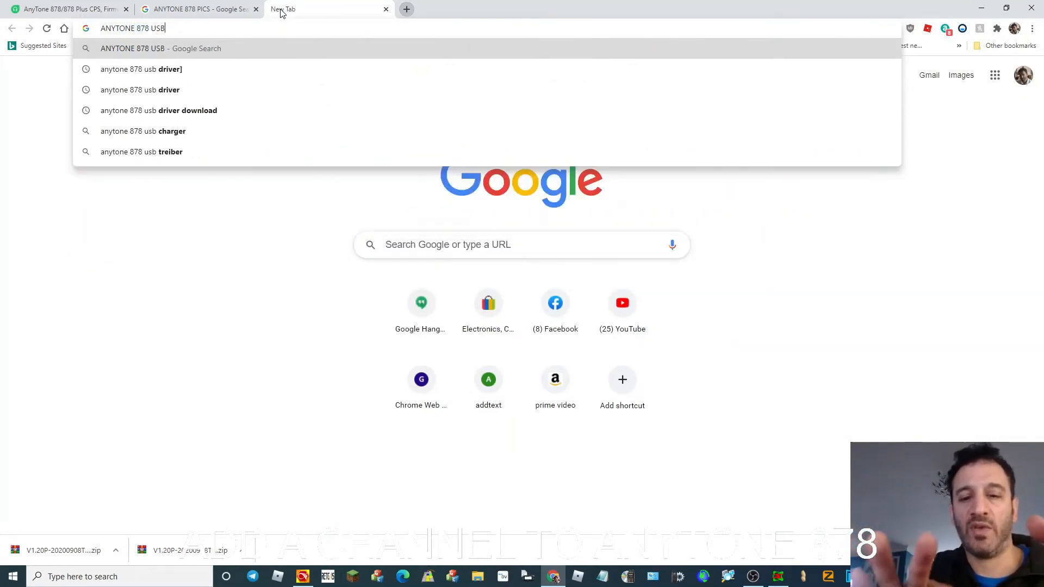
pyautogui.write(' DRIVER')
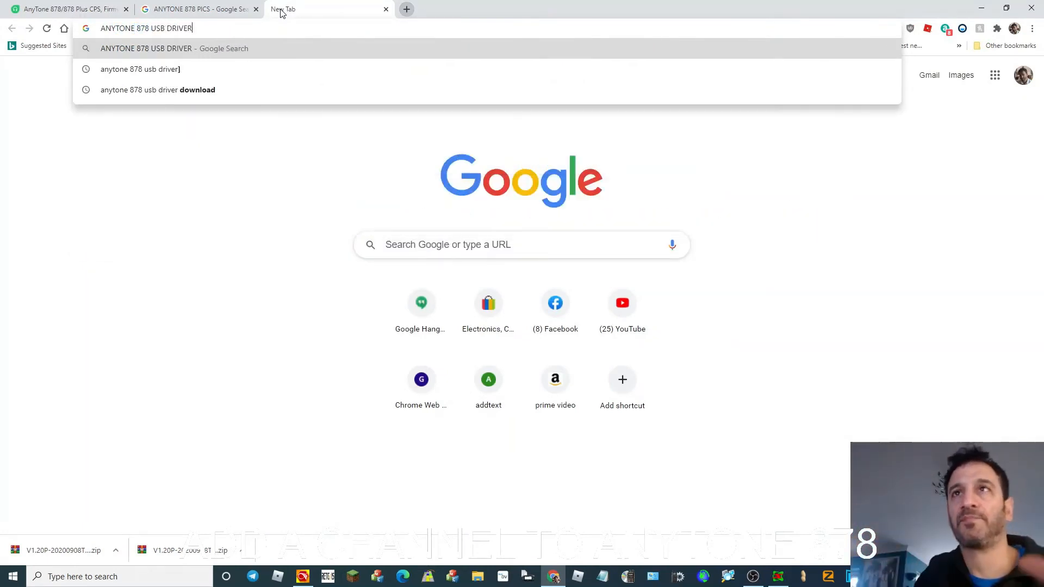
pyautogui.press('Return')
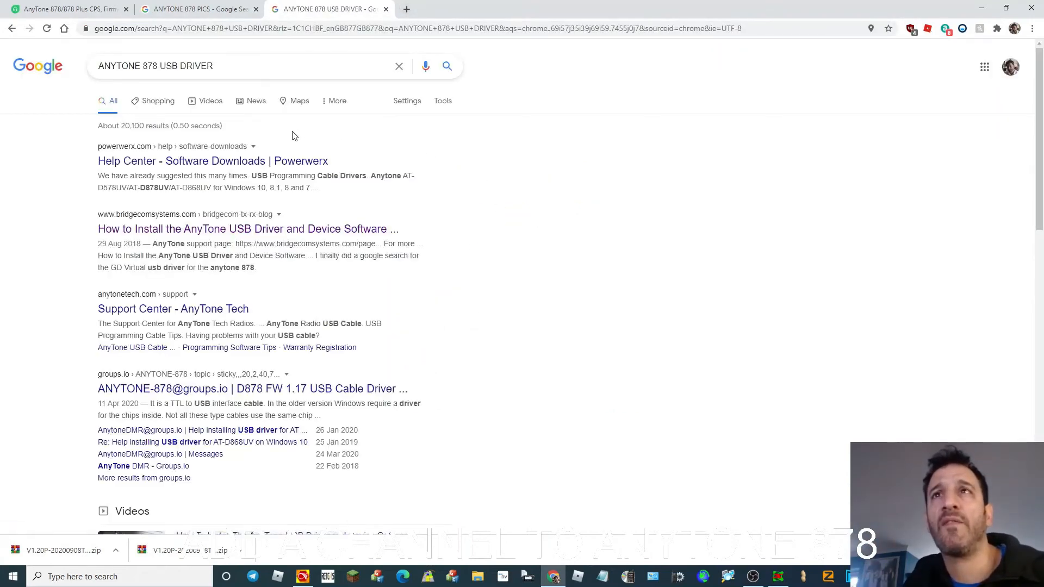
# - Download the Anytone AT-D578UV/AT-D878UV/AT-D868UV USB programming cable driver from the Powerwerx Software Downloads page
pyautogui.click(178, 165)
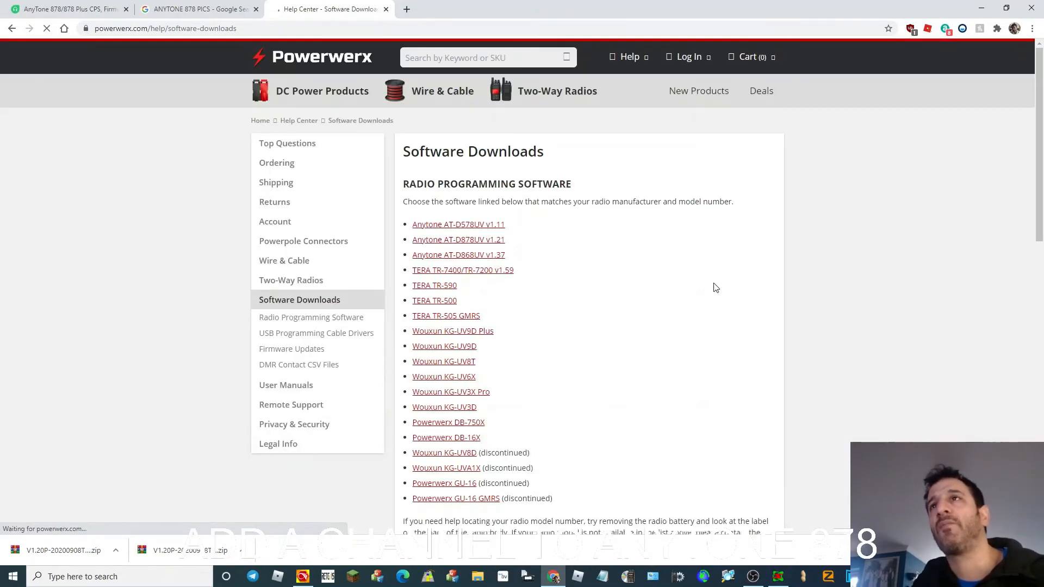
pyautogui.scroll(-5, 650, 262)
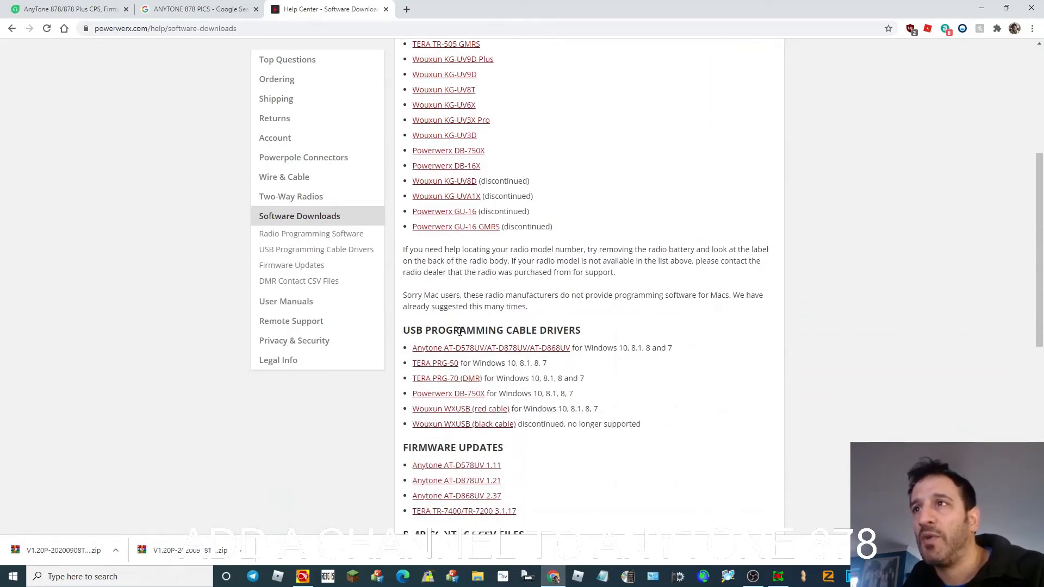
pyautogui.click(527, 348)
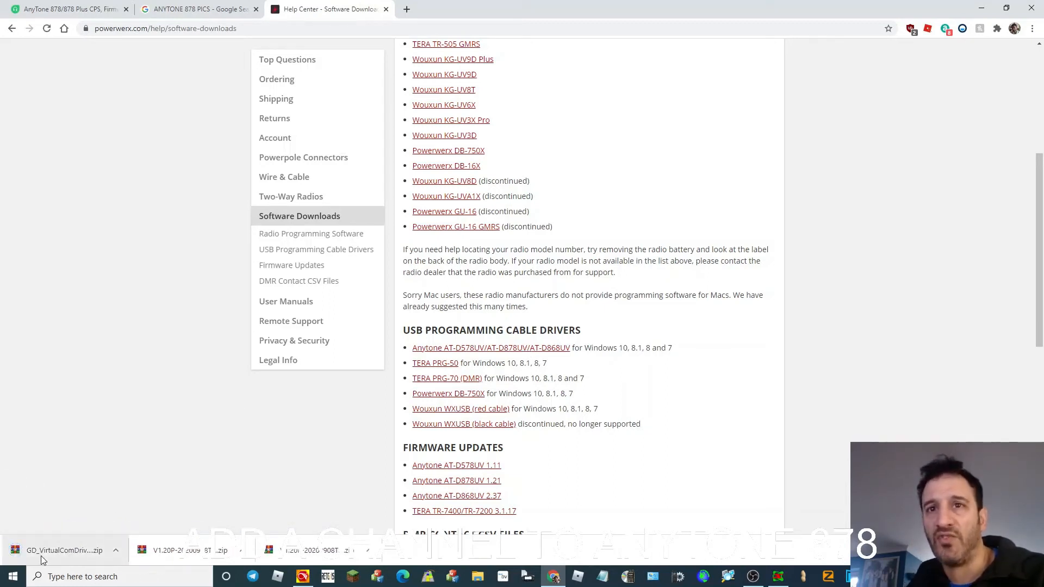
# - Open the downloaded GD_VirtualComDriver.zip archive to view its contents, dismiss the WinRAR notice, and close the archive
pyautogui.click(72, 550)
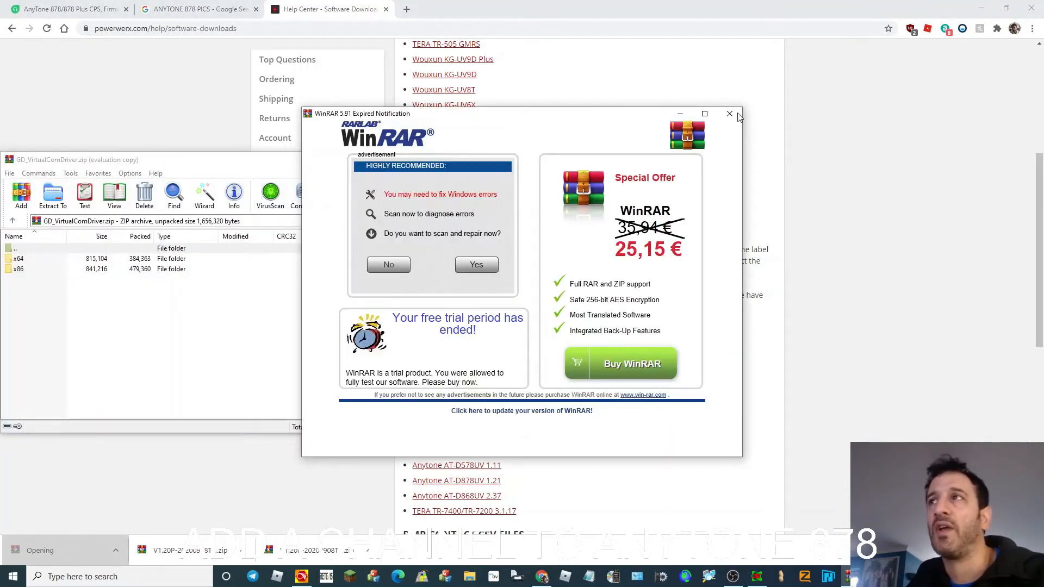
pyautogui.click(730, 114)
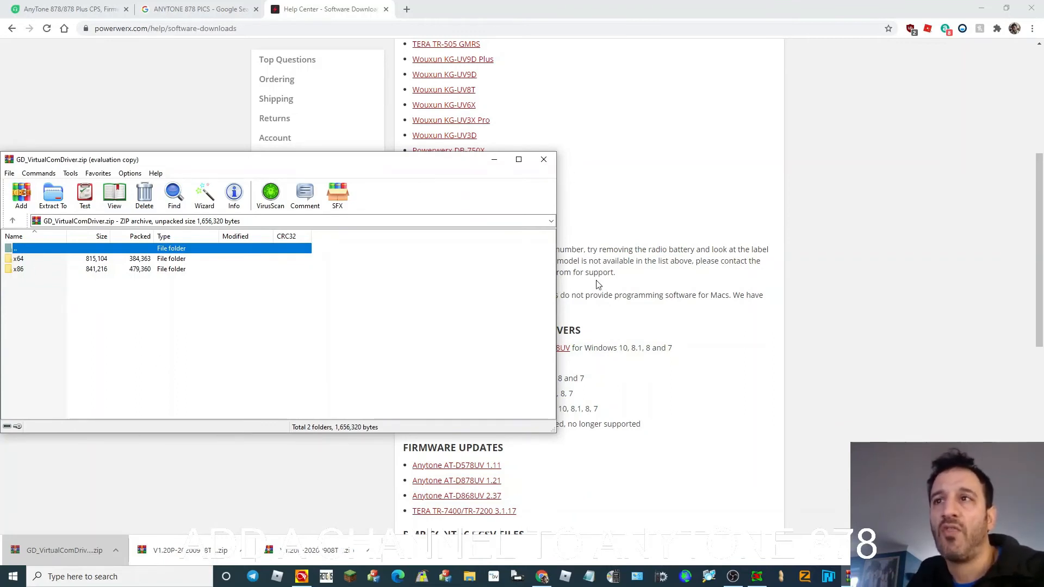
pyautogui.click(548, 161)
pyautogui.click(202, 9)
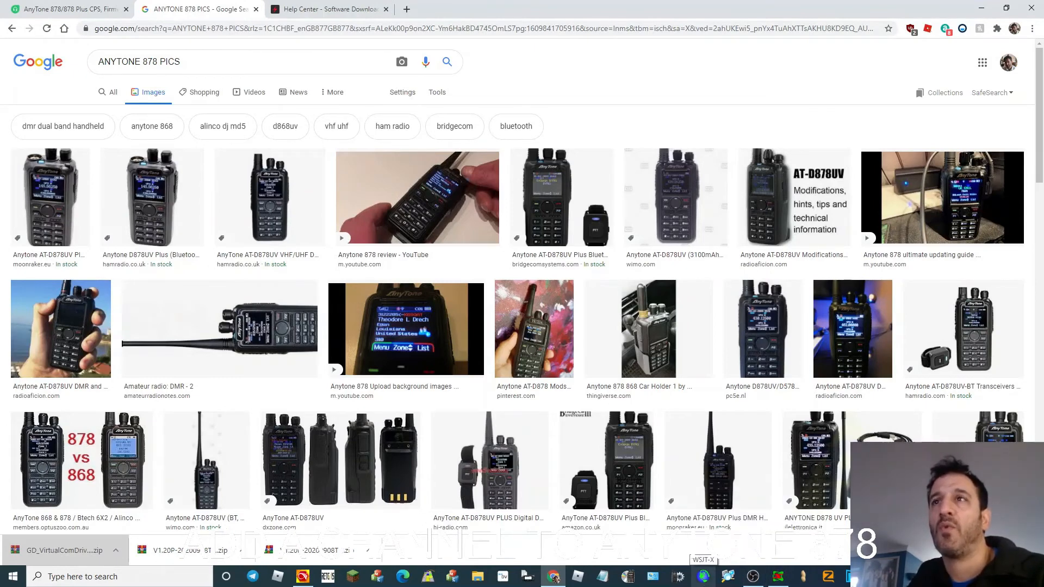
pyautogui.click(755, 577)
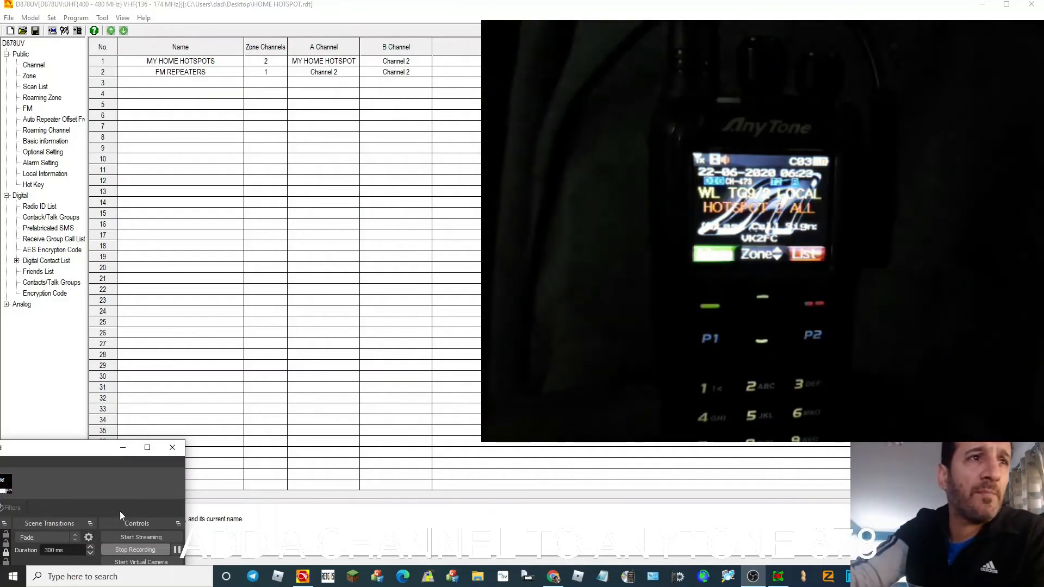
pyautogui.click(121, 448)
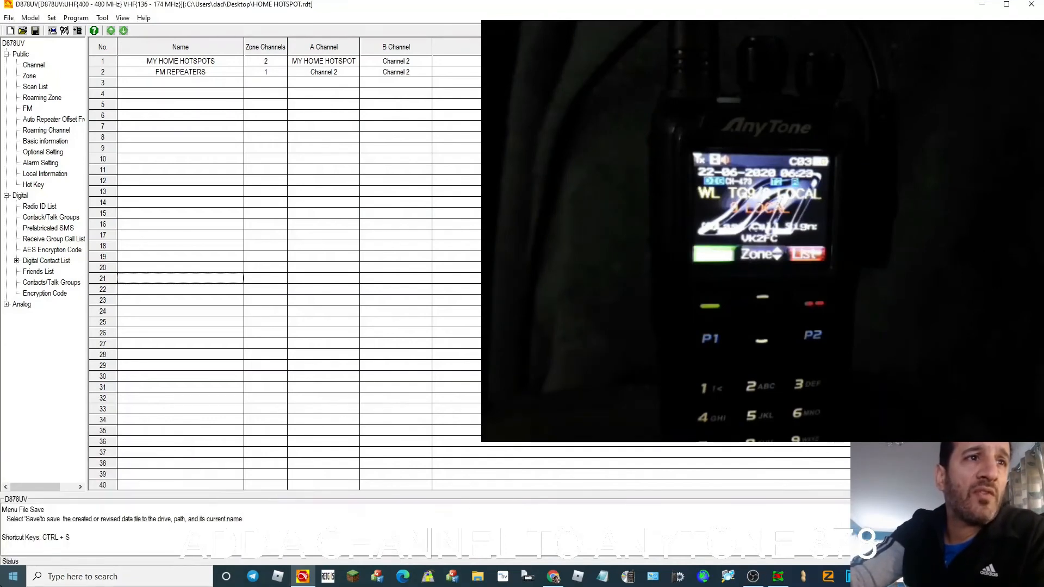
# - Check in Windows Device Manager which COM port the radio's GD32 Virtual Com Port uses, and minimize the window
pyautogui.rightClick(13, 579)
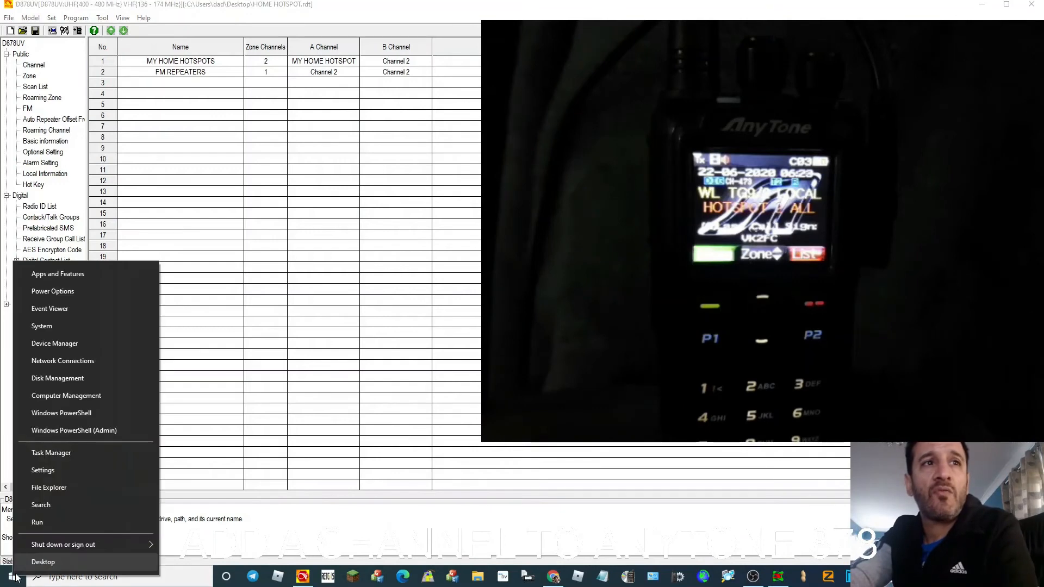
pyautogui.click(80, 347)
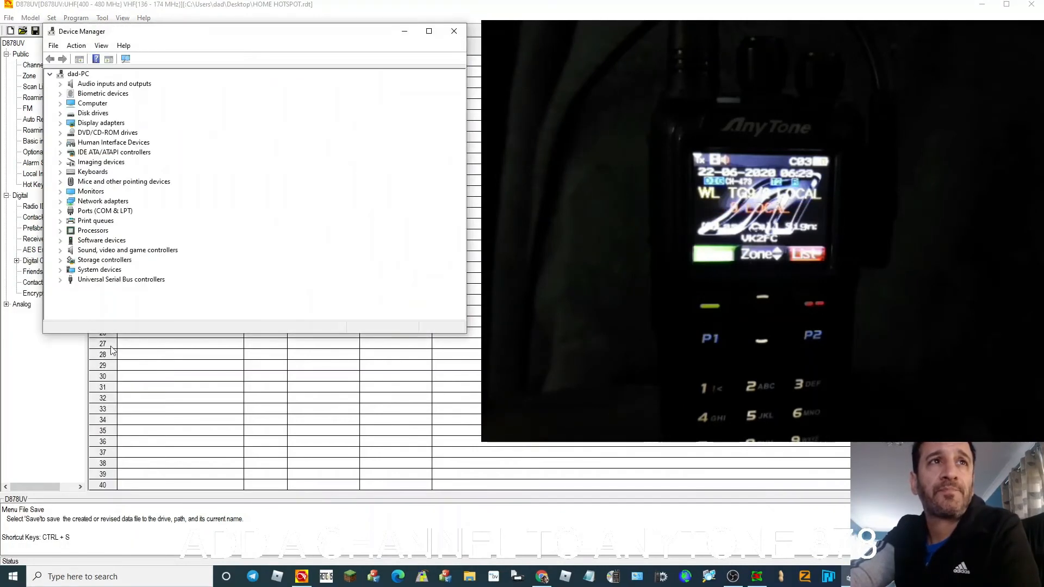
pyautogui.doubleClick(121, 212)
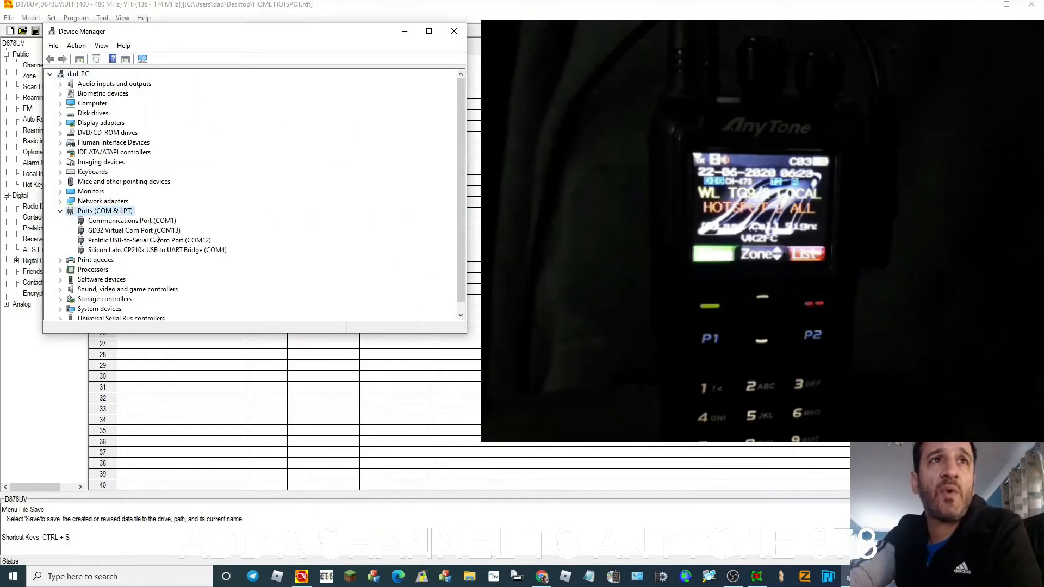
pyautogui.click(404, 31)
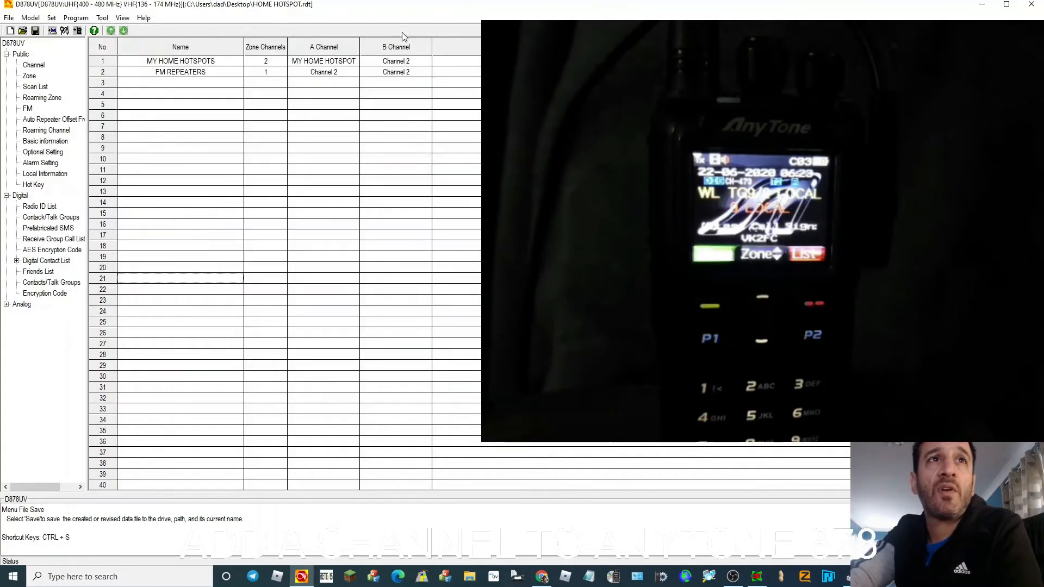
# - Open the communication port settings of the D878UV programming software and confirm the radio's COM port
pyautogui.click(53, 20)
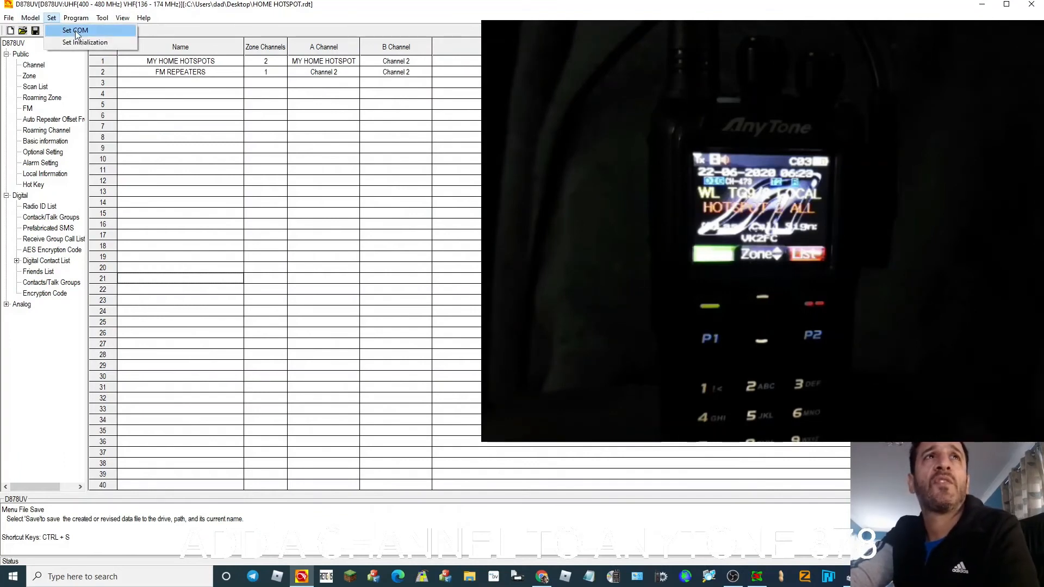
pyautogui.click(73, 32)
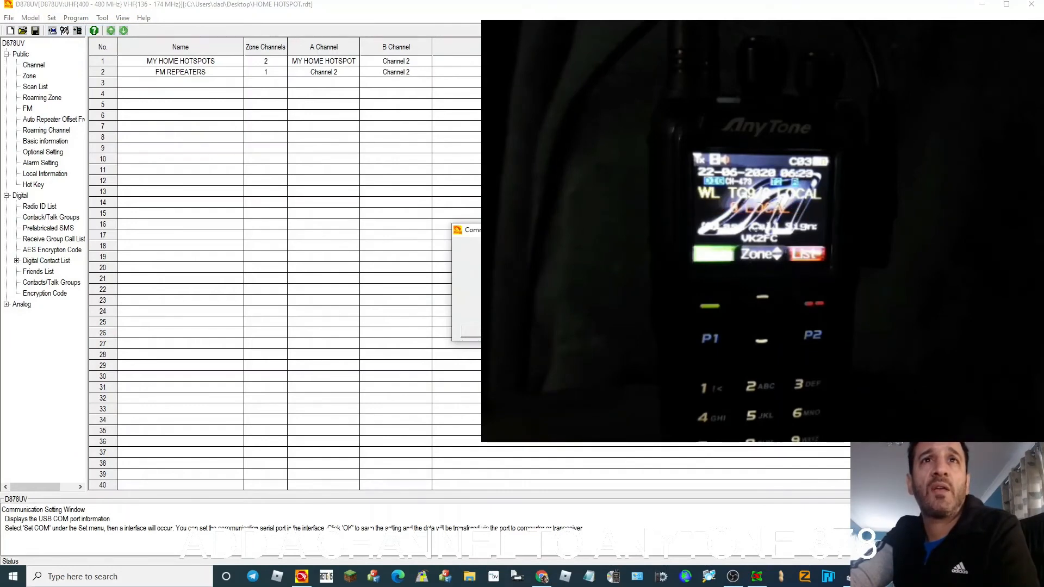
pyautogui.click(486, 331)
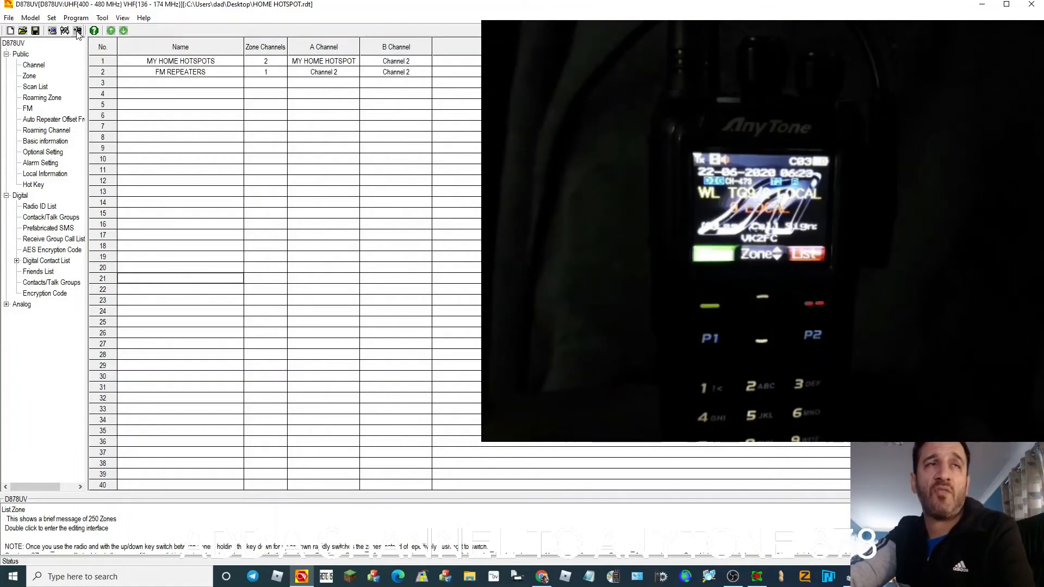
# - Write the HOME HOTSPOT codeplug data to the connected AnyTone radio
pyautogui.click(78, 33)
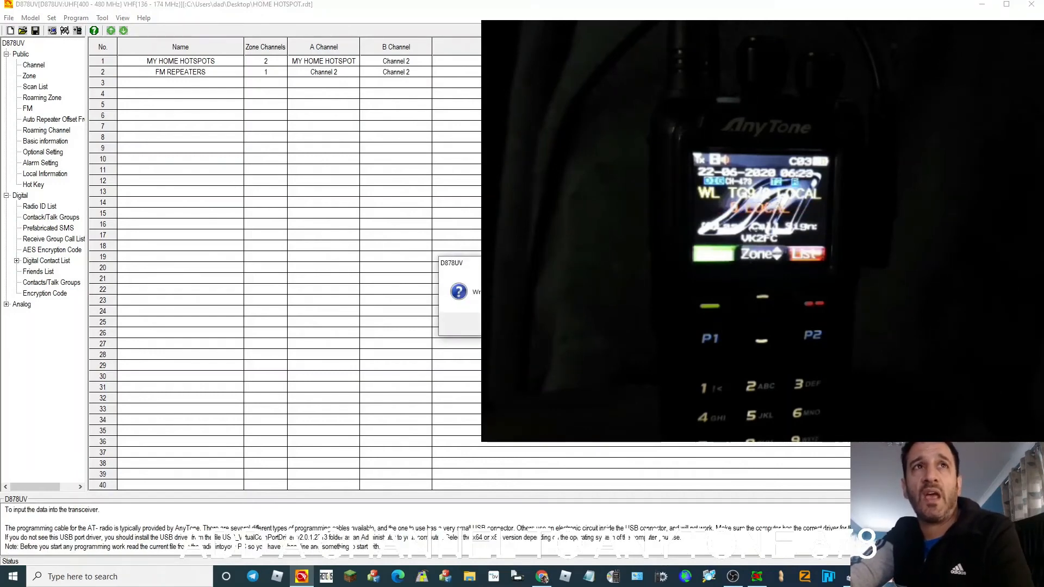
pyautogui.press('Return')
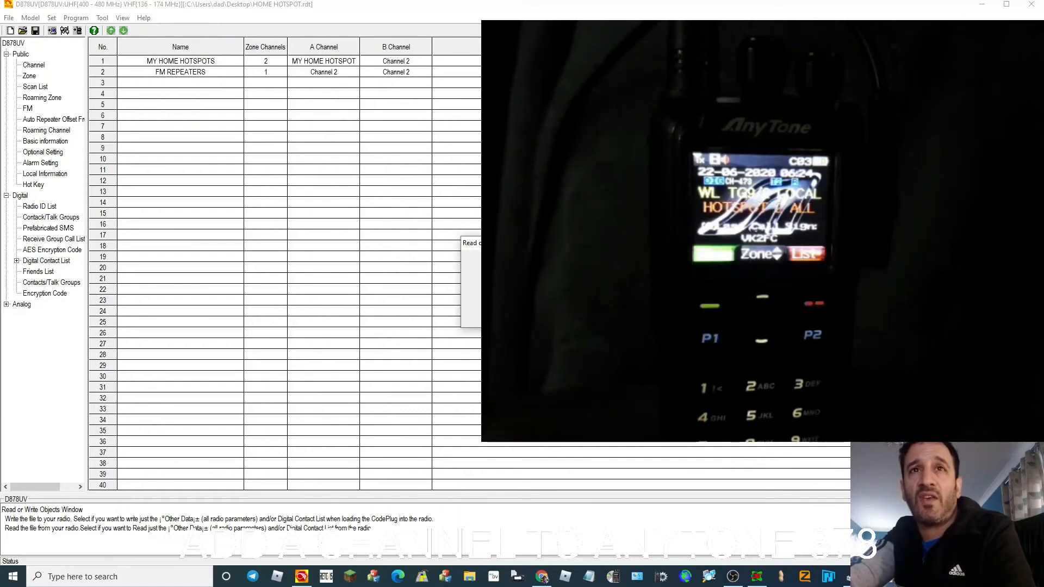
pyautogui.press('Return')
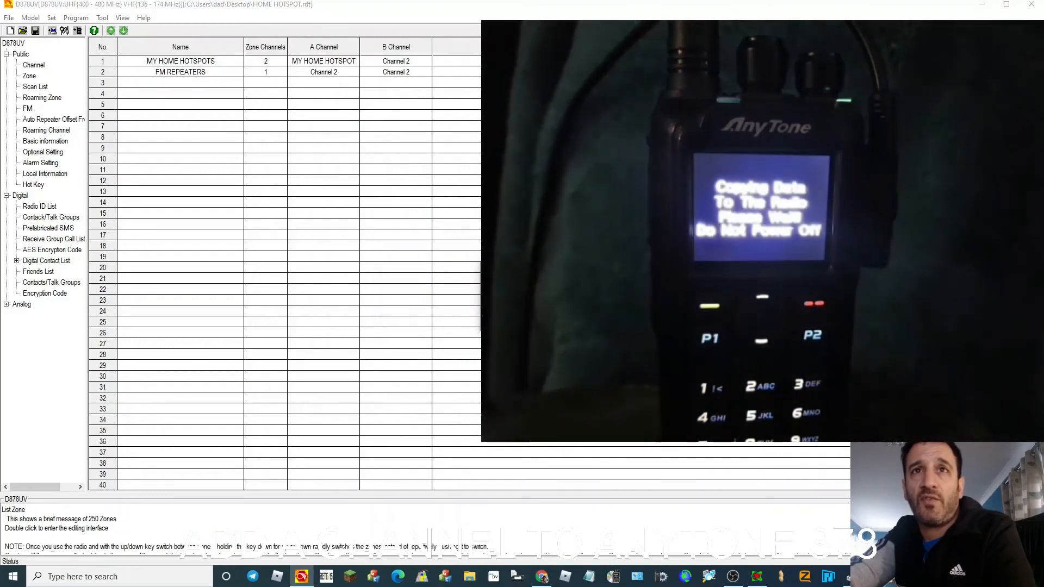
pyautogui.press('Return')
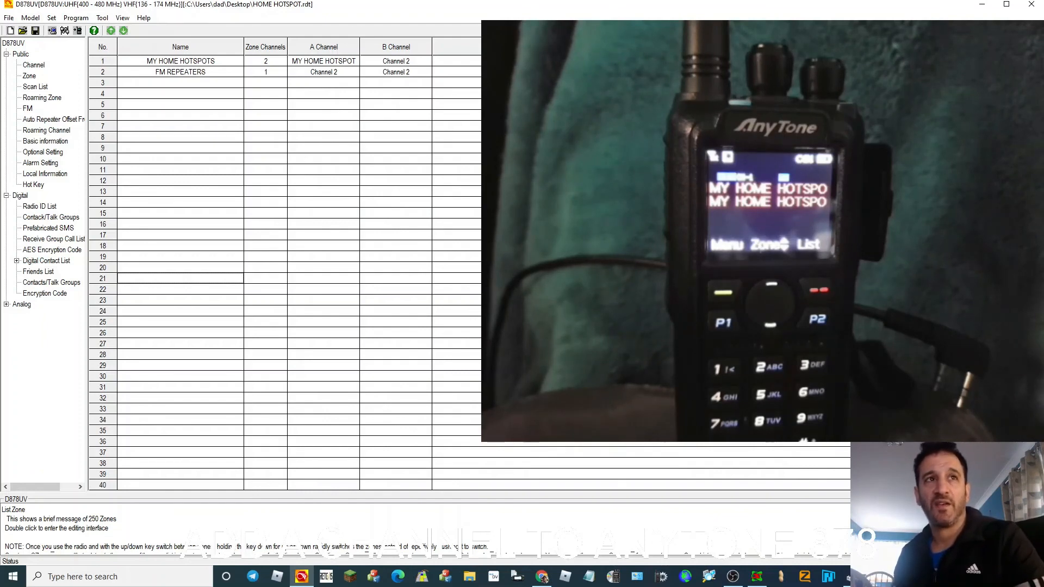
pyautogui.click(735, 580)
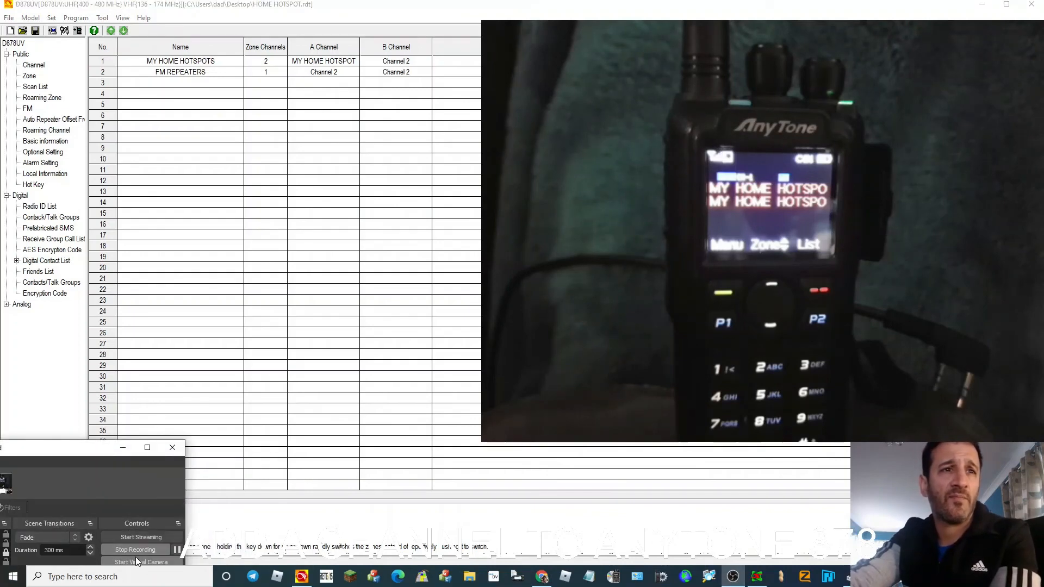